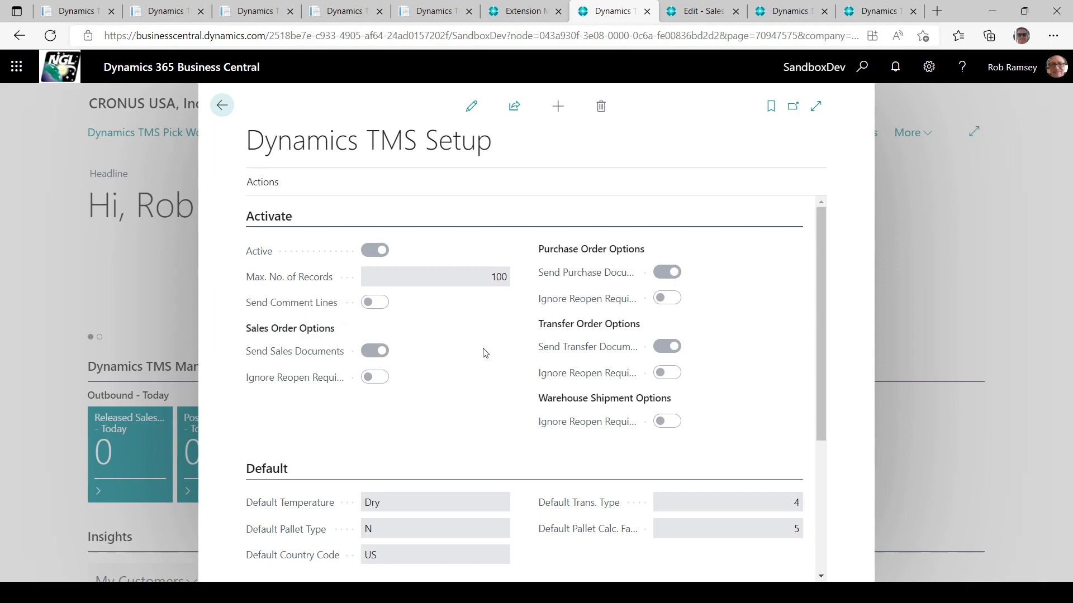
Scroll down the Dynamics TMS Setup page to view the Default, General, Links and Version sections.
left_click_drag(819, 362, 822, 528)
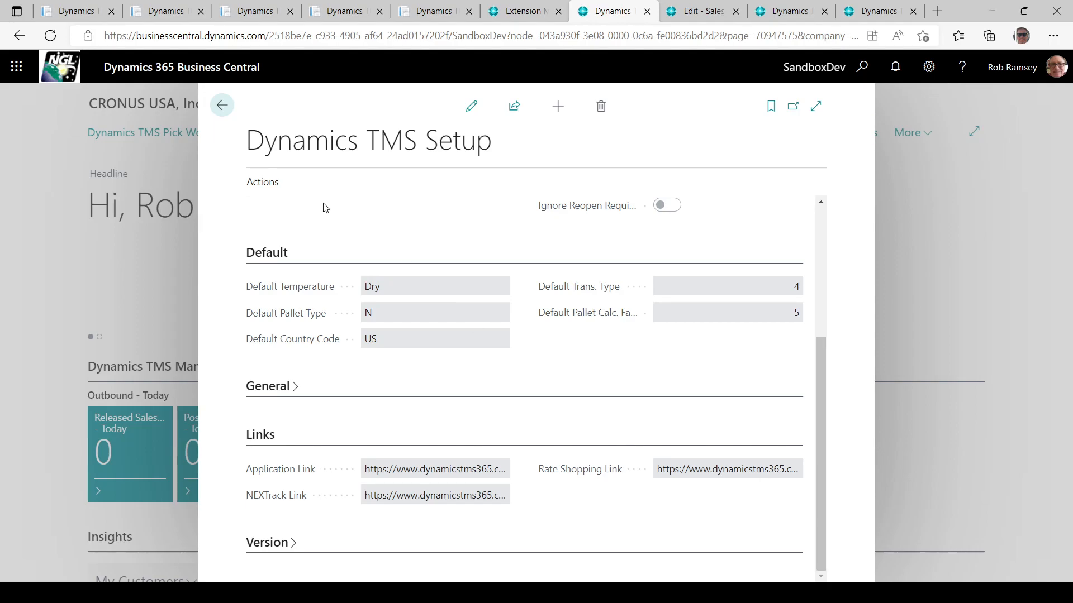
Leave TMS Setup, browse Transportation > Order Processing, and bring up sales order S-ORD101002.
left_click(224, 106)
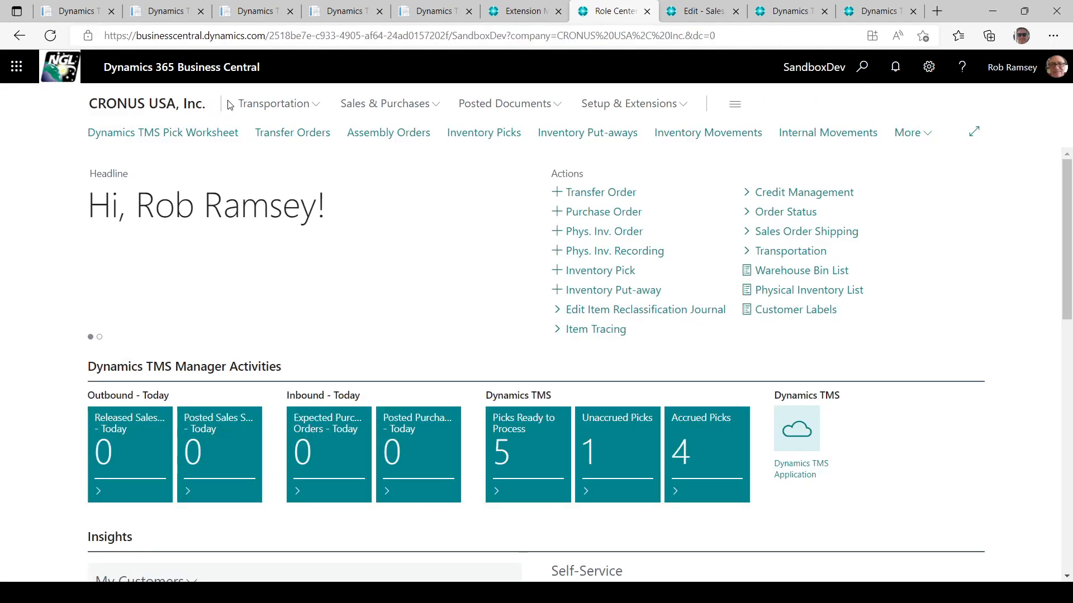
left_click(268, 111)
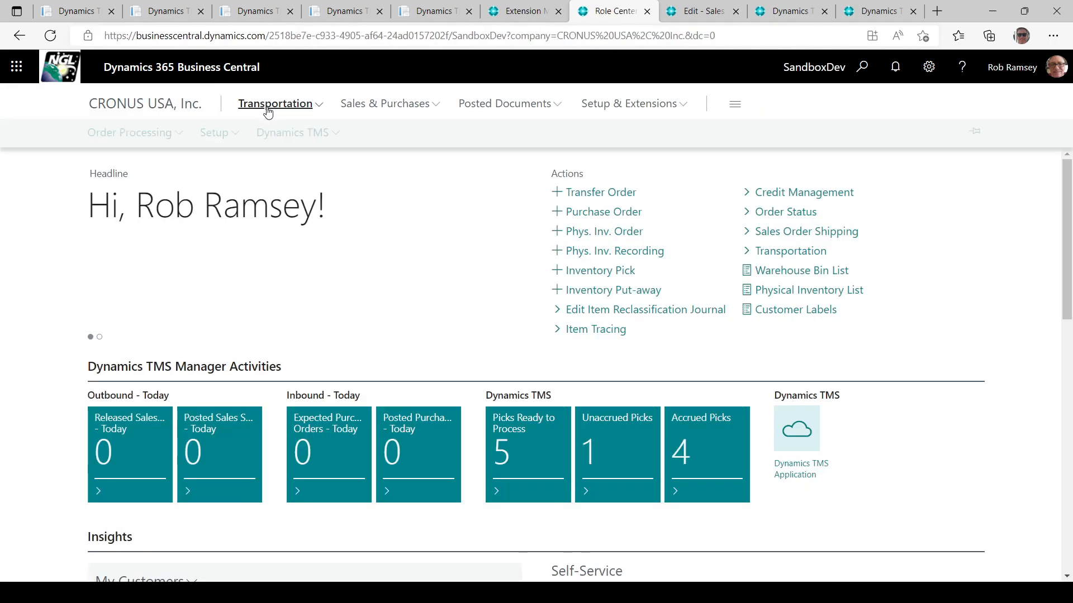
left_click(126, 134)
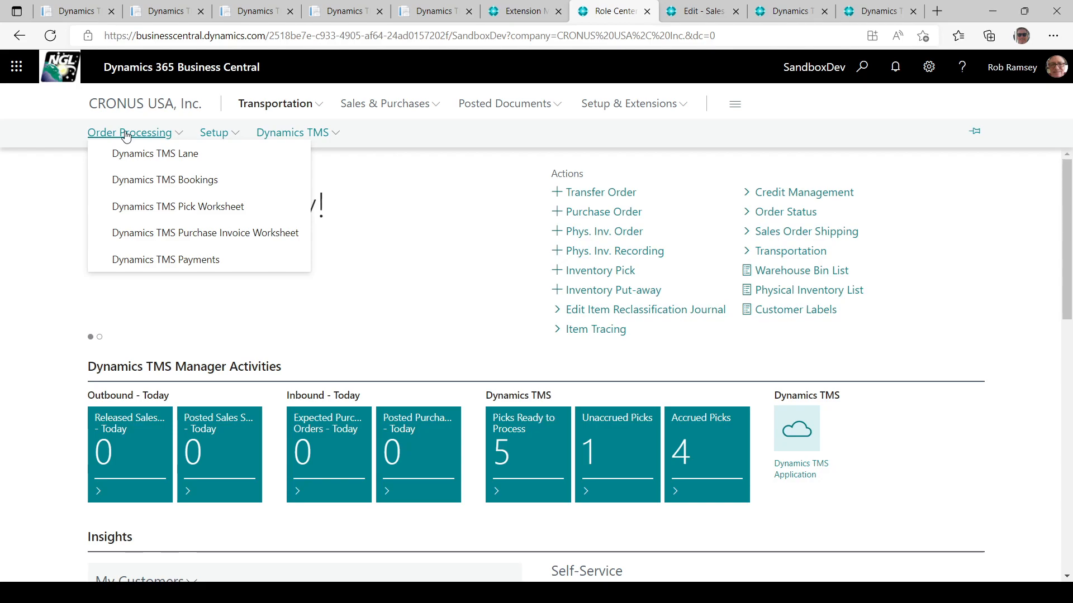
left_click(693, 11)
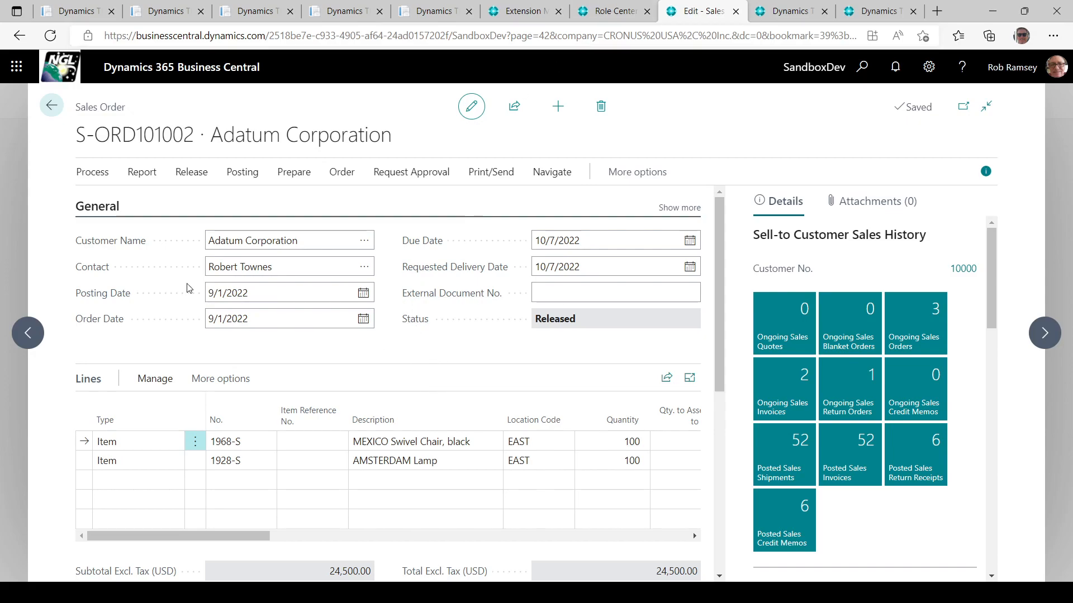
Release sales order S-ORD101003 for School of Fine Art, then go to the Dynamics TMS Lanes page.
left_click(50, 107)
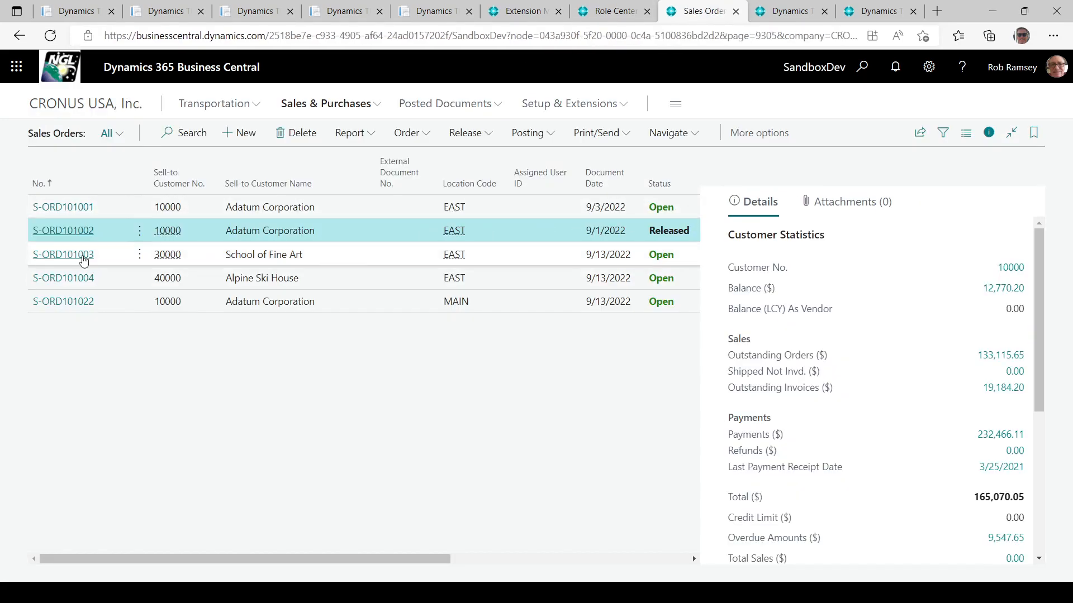
left_click(79, 257)
left_click(79, 256)
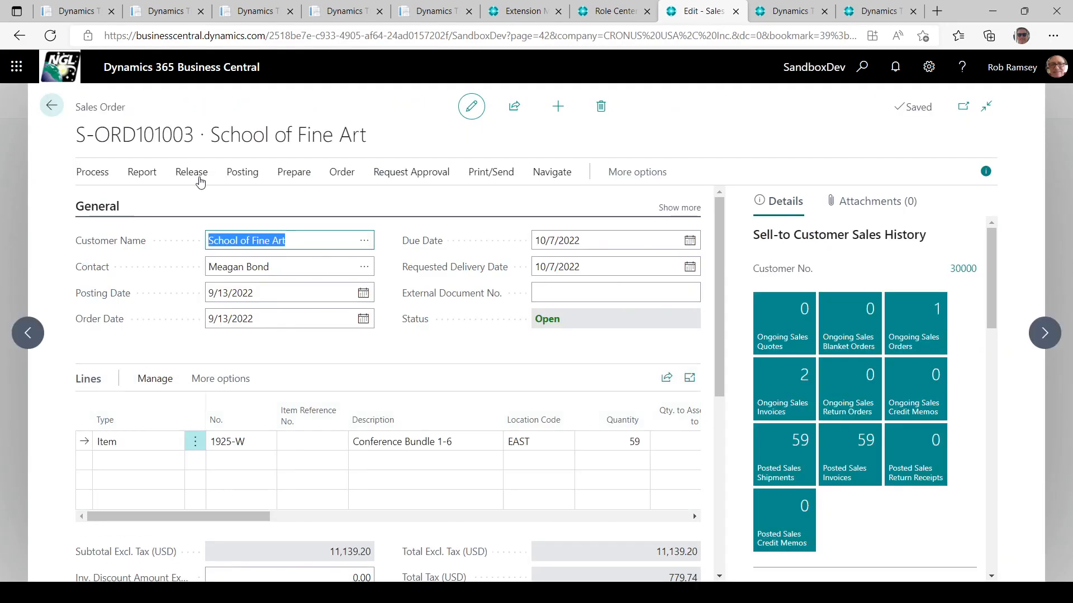
left_click(188, 174)
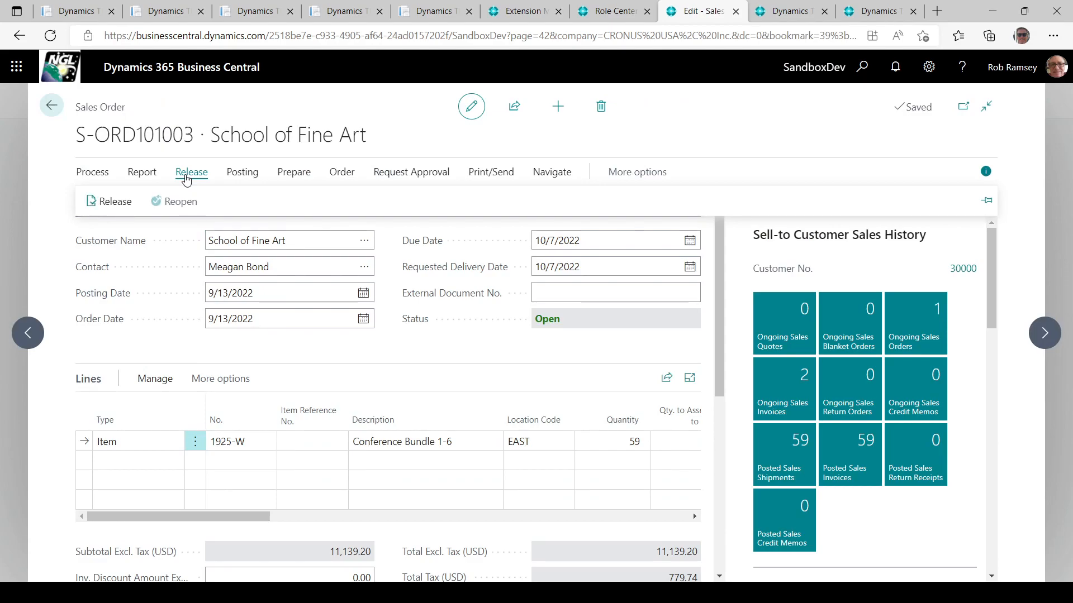
left_click(101, 202)
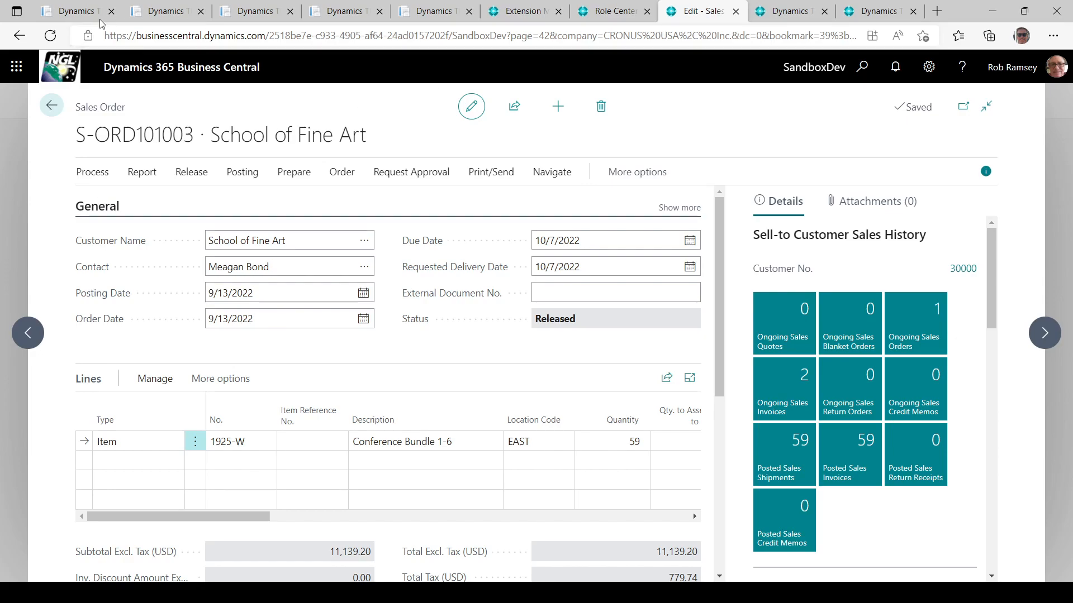
left_click(64, 17)
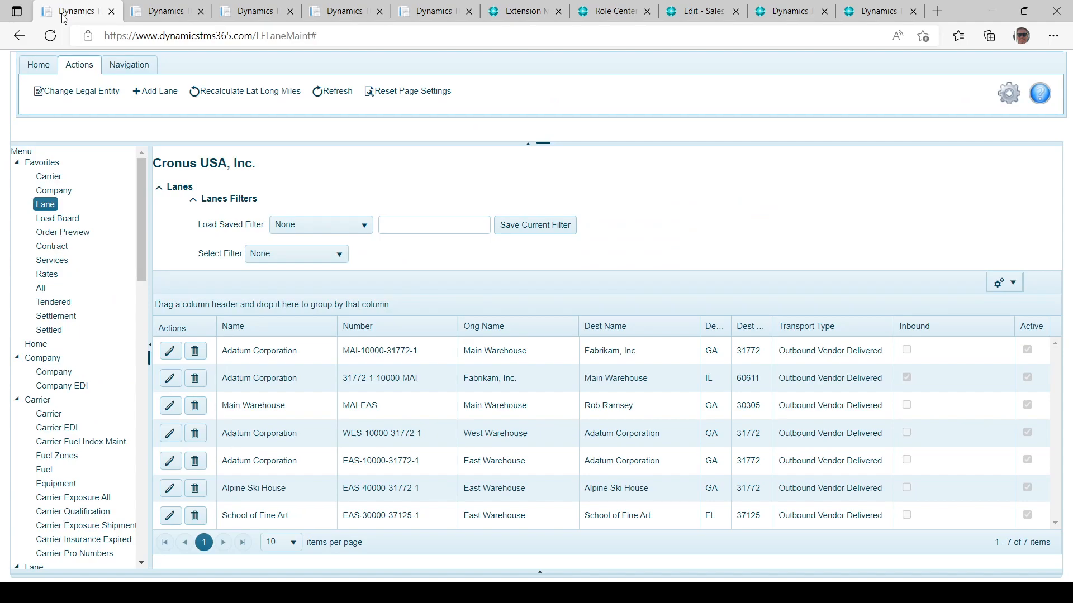
Inspect the Adatum Corporation lane's Default Provider and Configuration, then go to the Load Board.
left_click(171, 352)
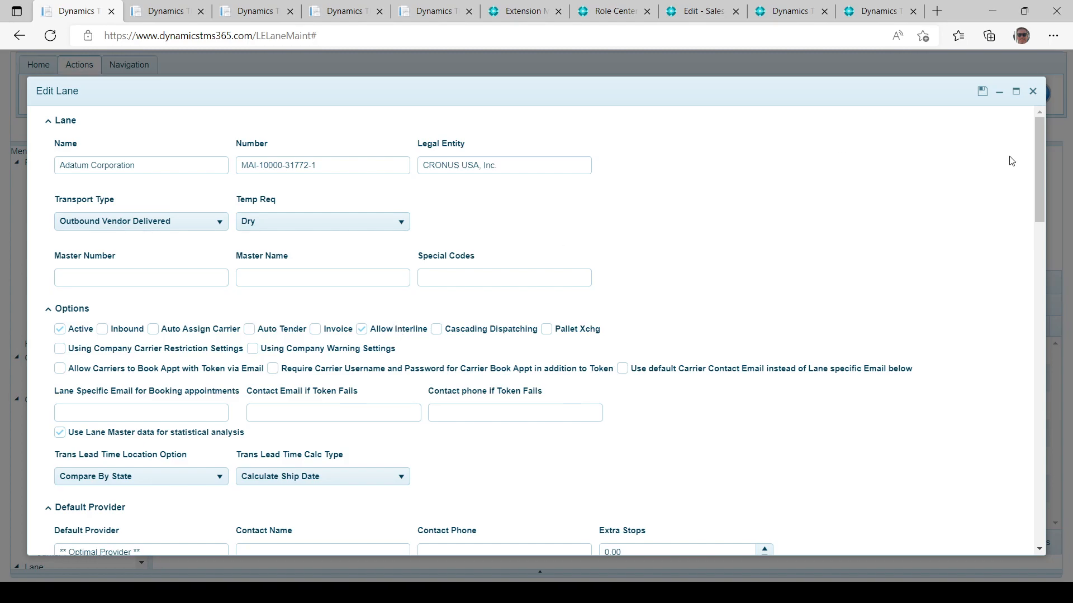
left_click_drag(1036, 166, 1036, 264)
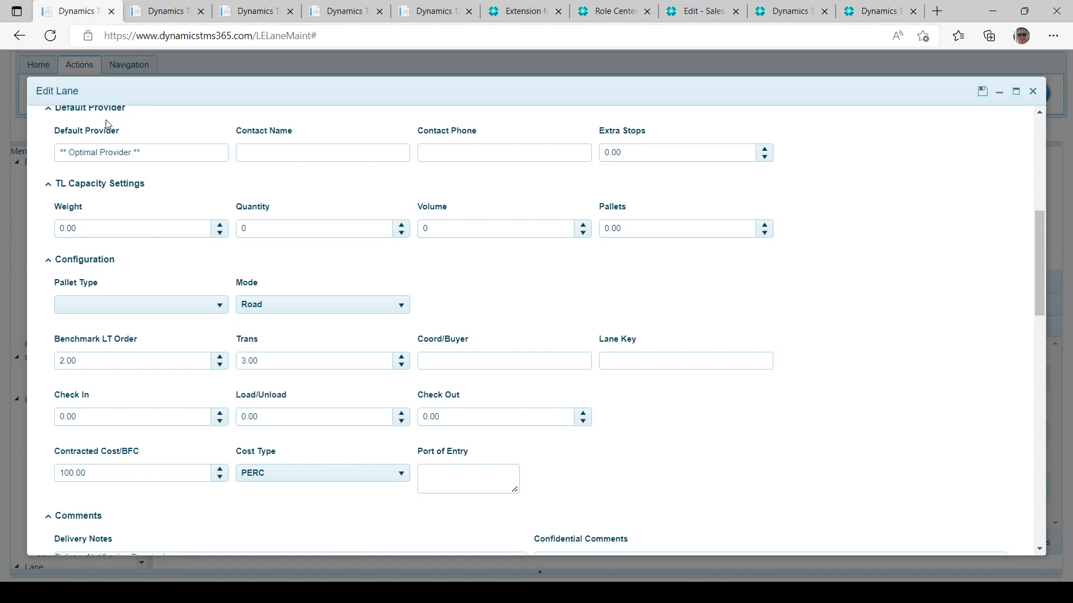
left_click_drag(146, 152, 50, 154)
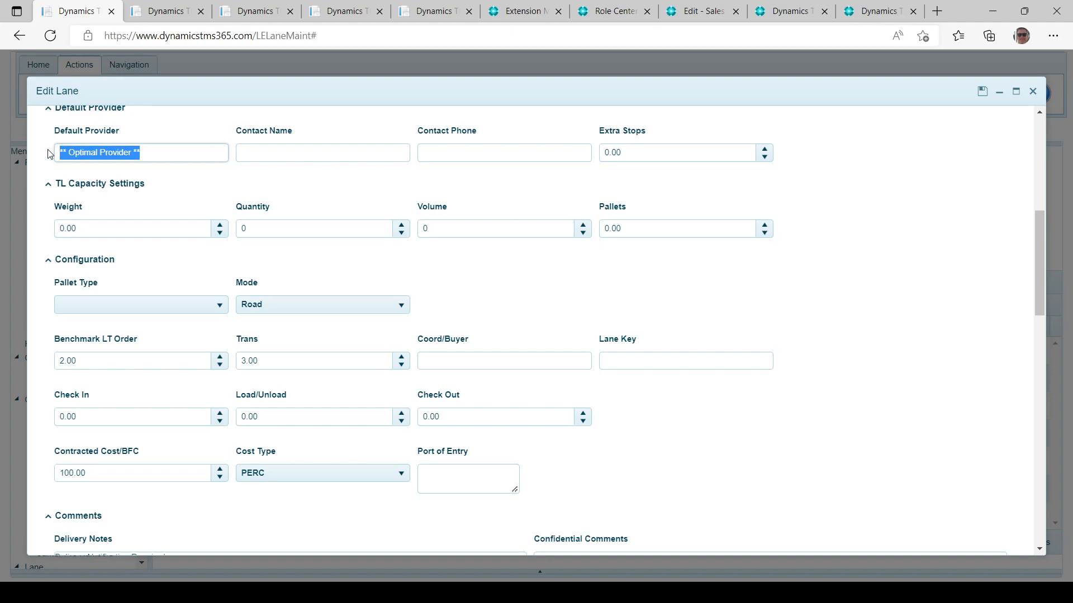
left_click(170, 14)
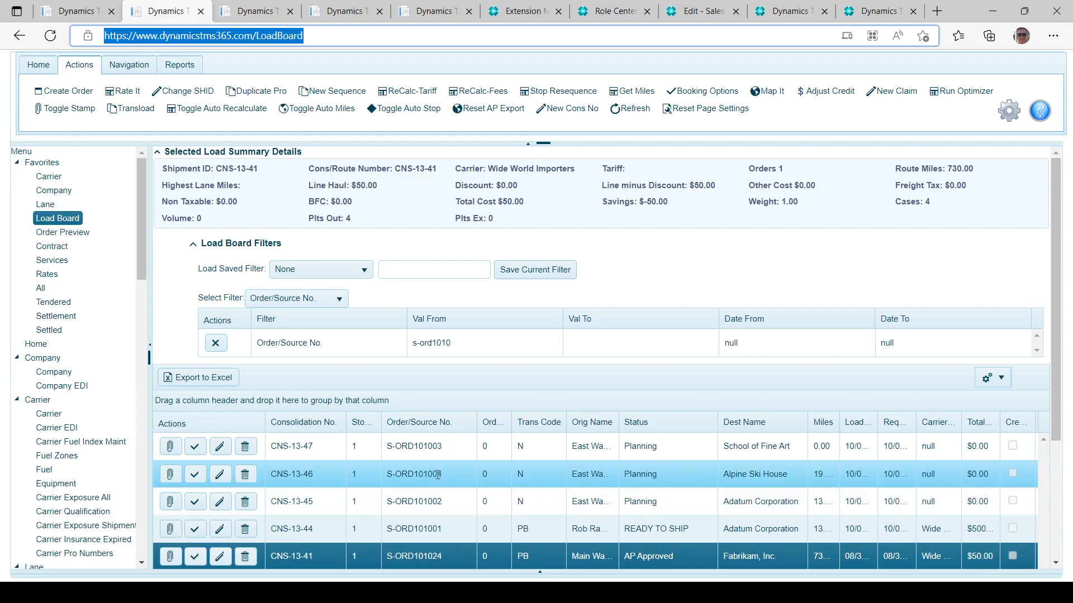
Rate load CNS-13-47 with tariff rates on: Wide World Importers $500, XPO Logistics $2,000.
left_click(430, 445)
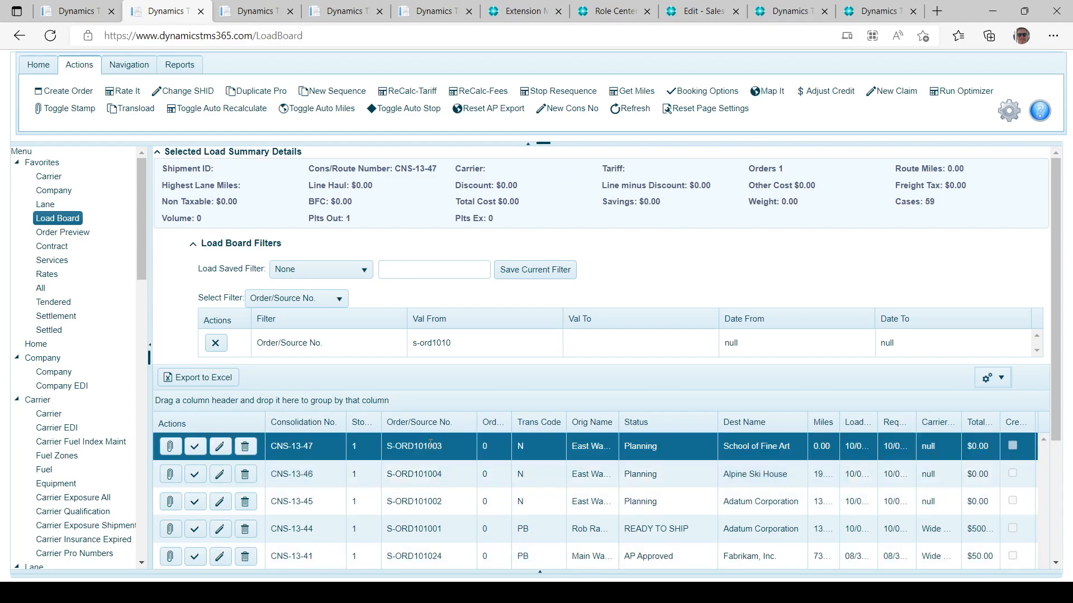
left_click(123, 91)
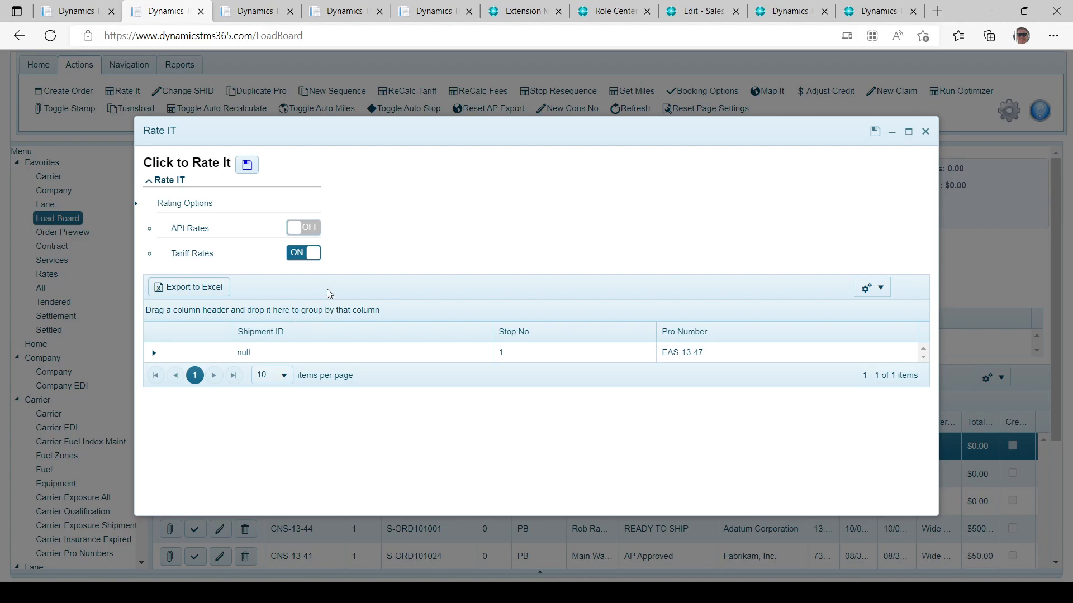
left_click(312, 253)
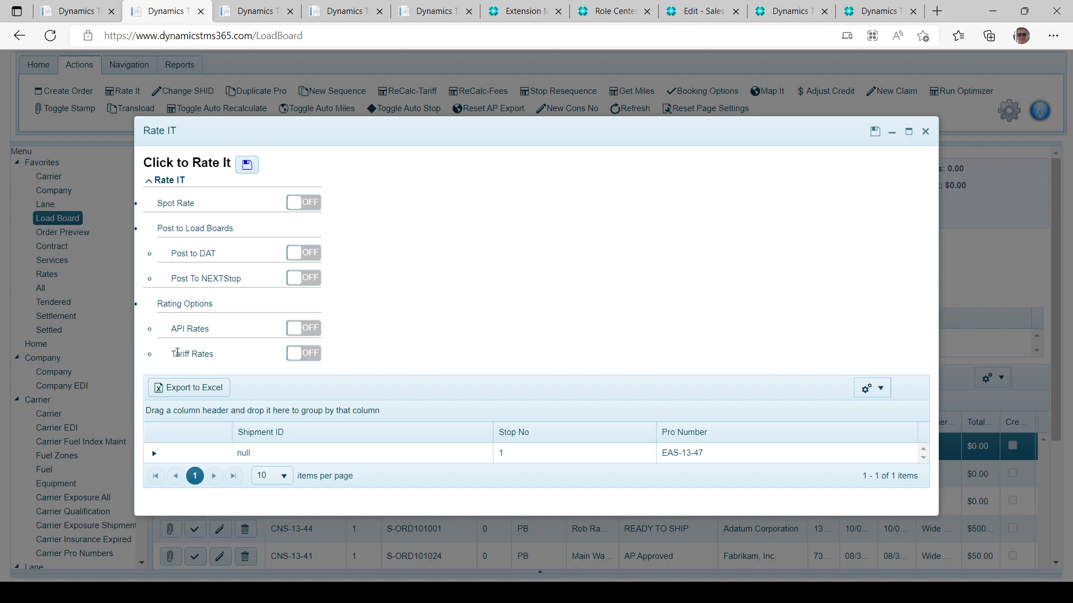
left_click(308, 355)
left_click(248, 167)
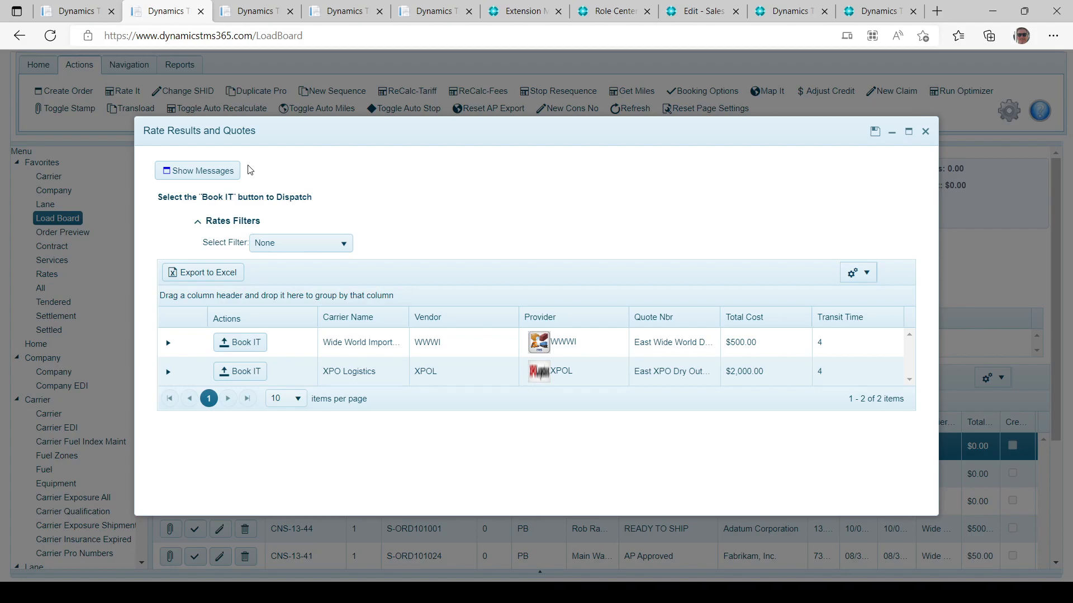
left_click(242, 343)
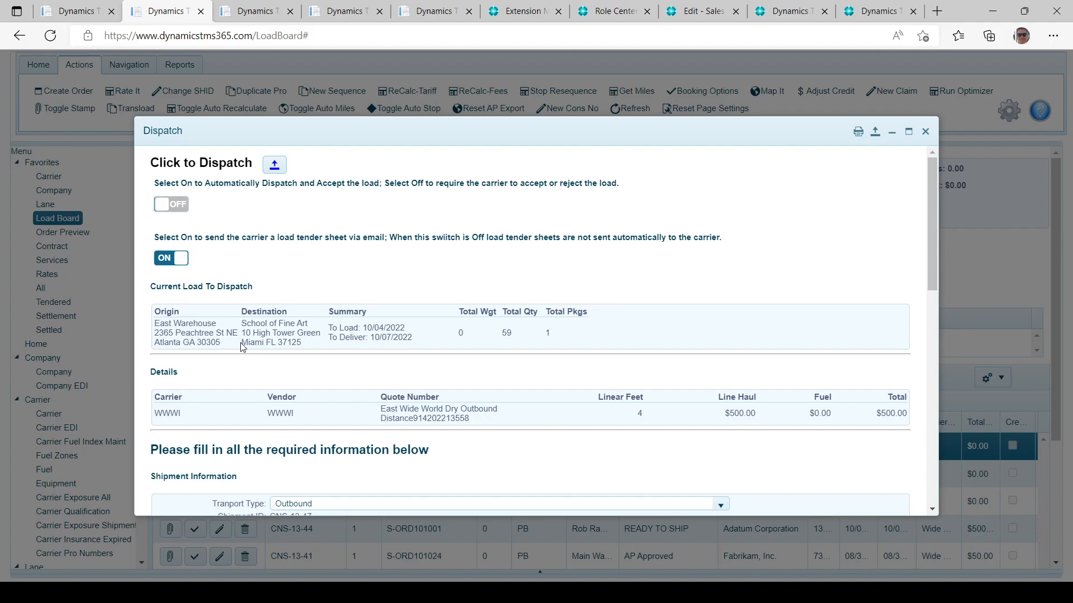
left_click_drag(930, 199, 923, 405)
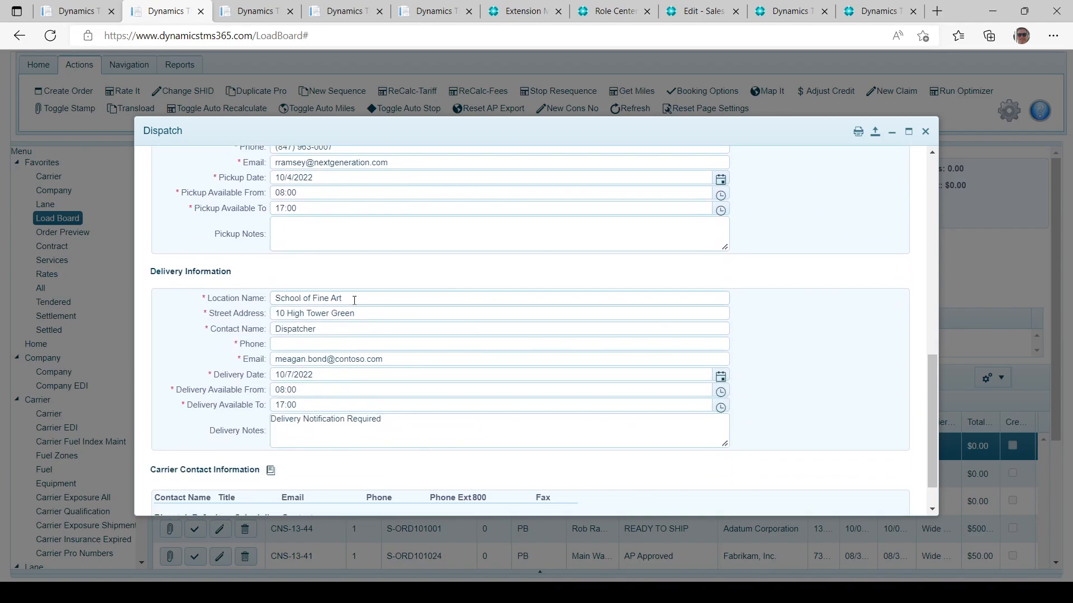
left_click(296, 345)
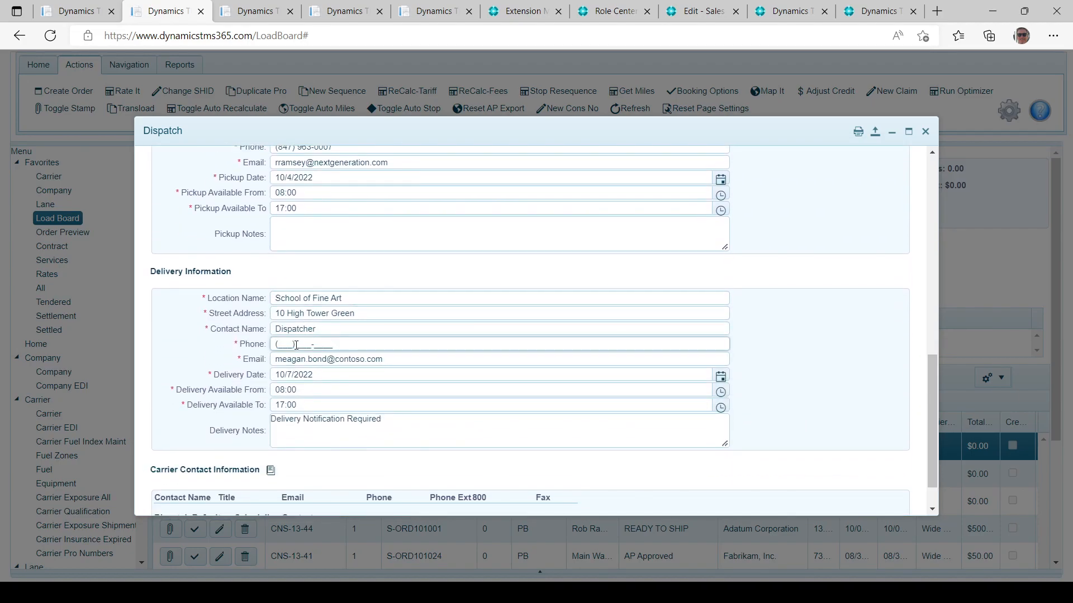
left_click(340, 332)
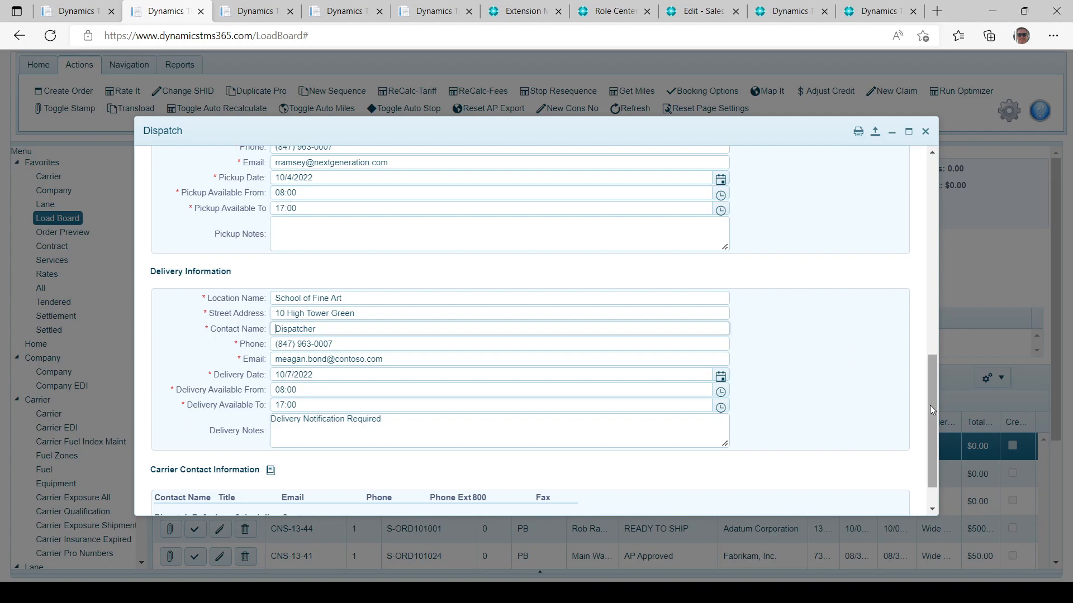
Dispatch load CNS-13-47 to Wide World Importers at $500.00 using automatic dispatch.
left_click_drag(929, 405, 912, 191)
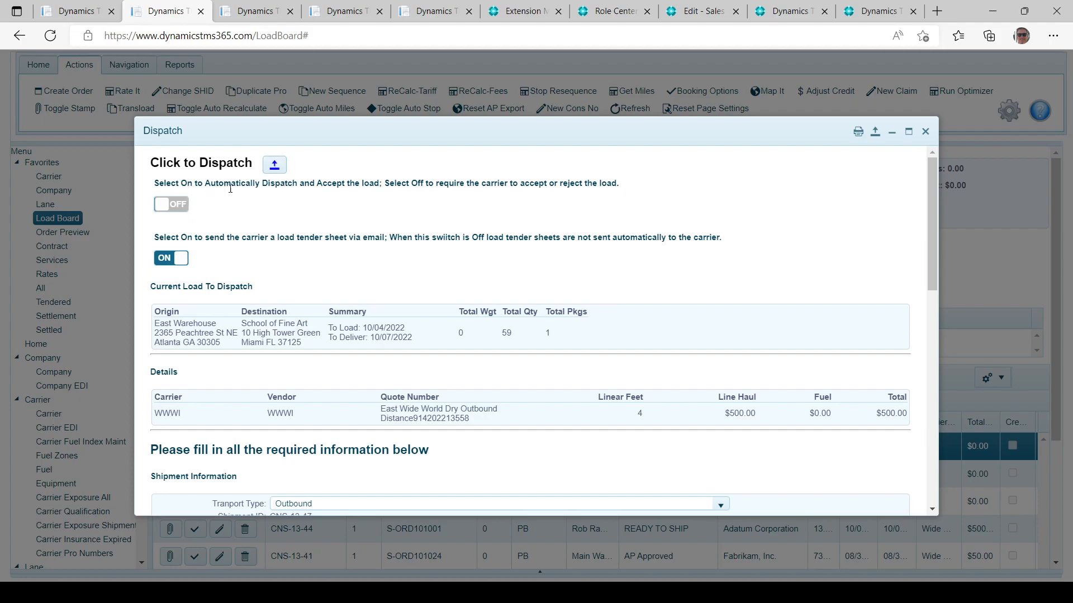
left_click_drag(205, 182, 275, 166)
left_click_drag(370, 177, 378, 190)
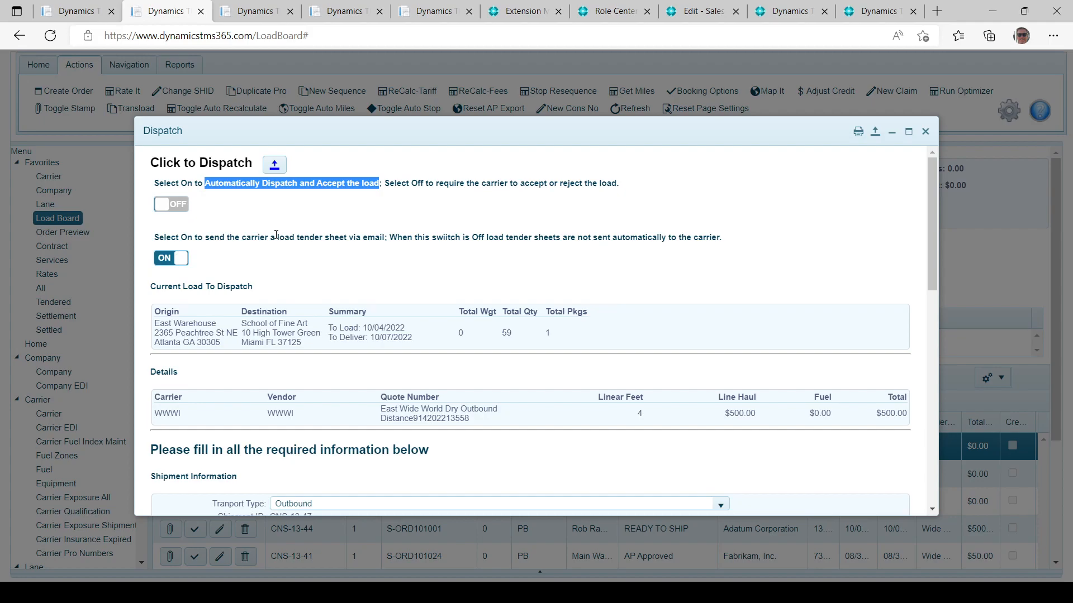
left_click(274, 168)
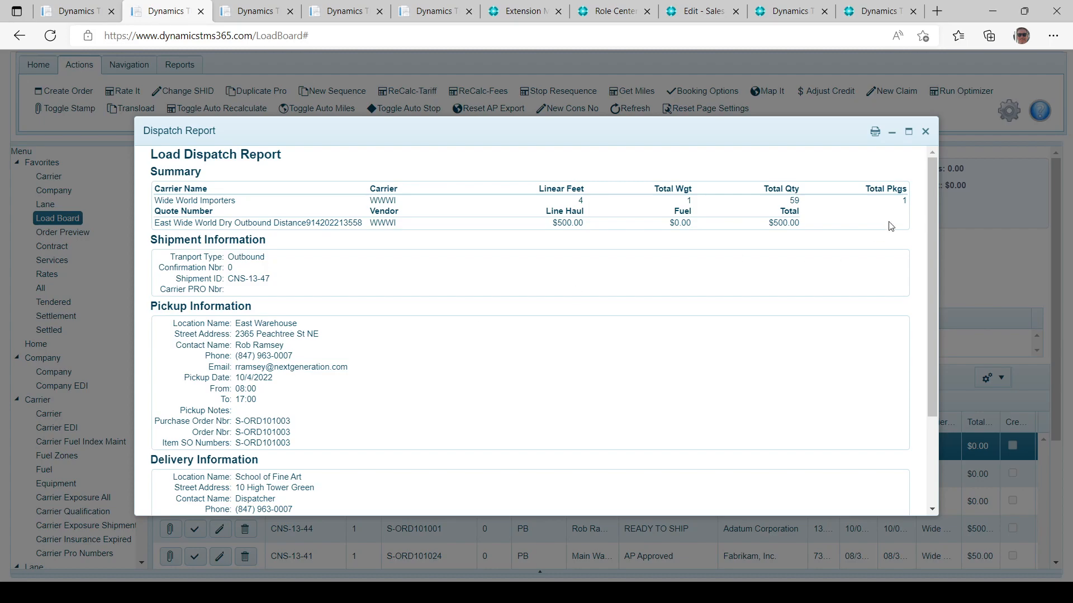
Review the CNS-13-47 Dispatch Report and Bill of Lading, closing both to reach the Load Board.
left_click_drag(931, 256, 930, 408)
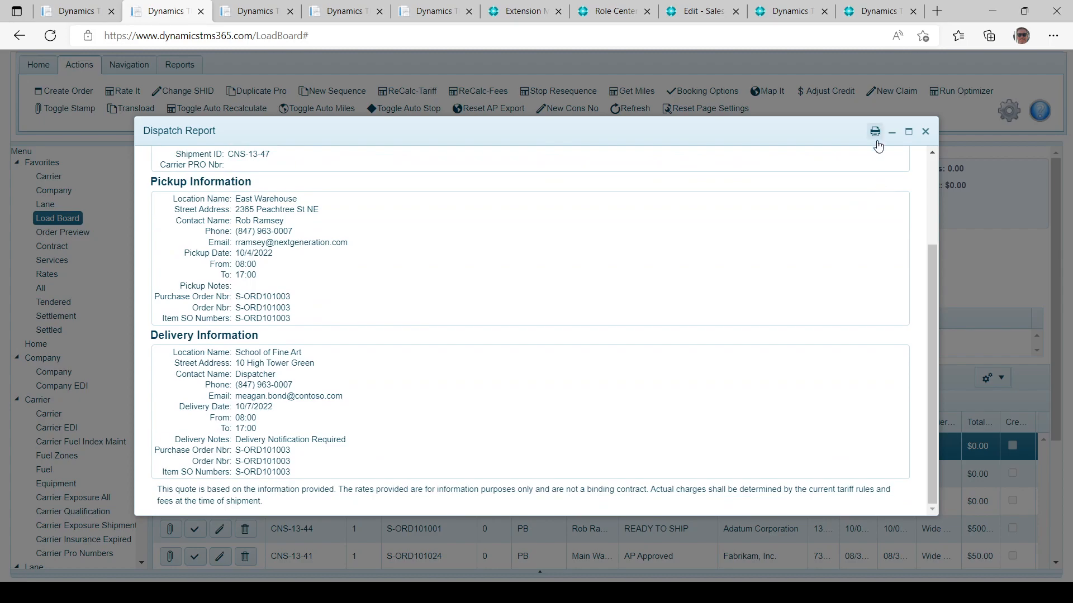
left_click_drag(927, 306, 930, 184)
left_click(925, 132)
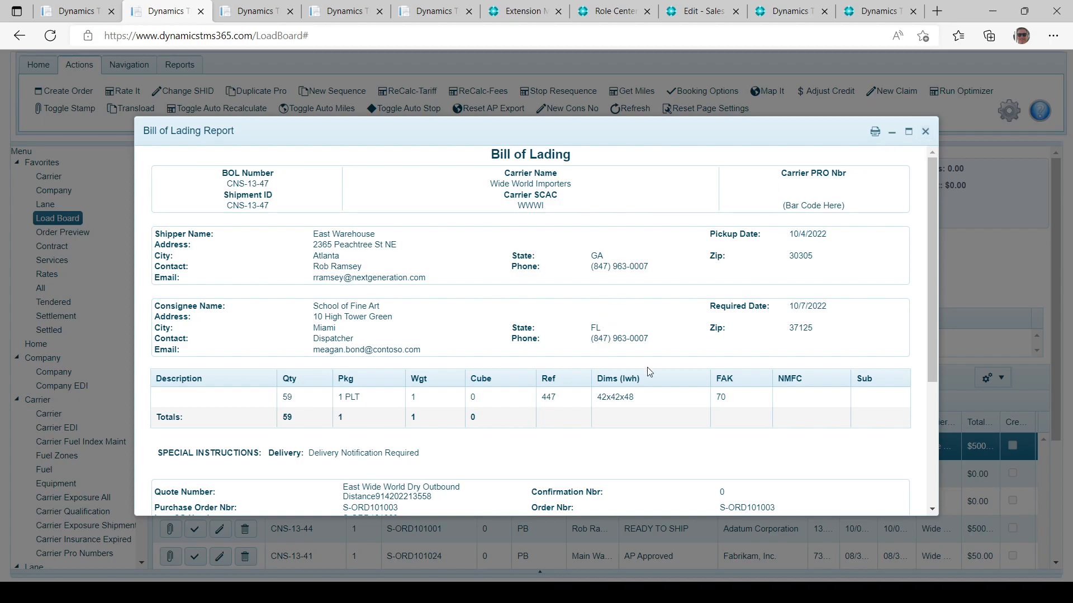
left_click(925, 132)
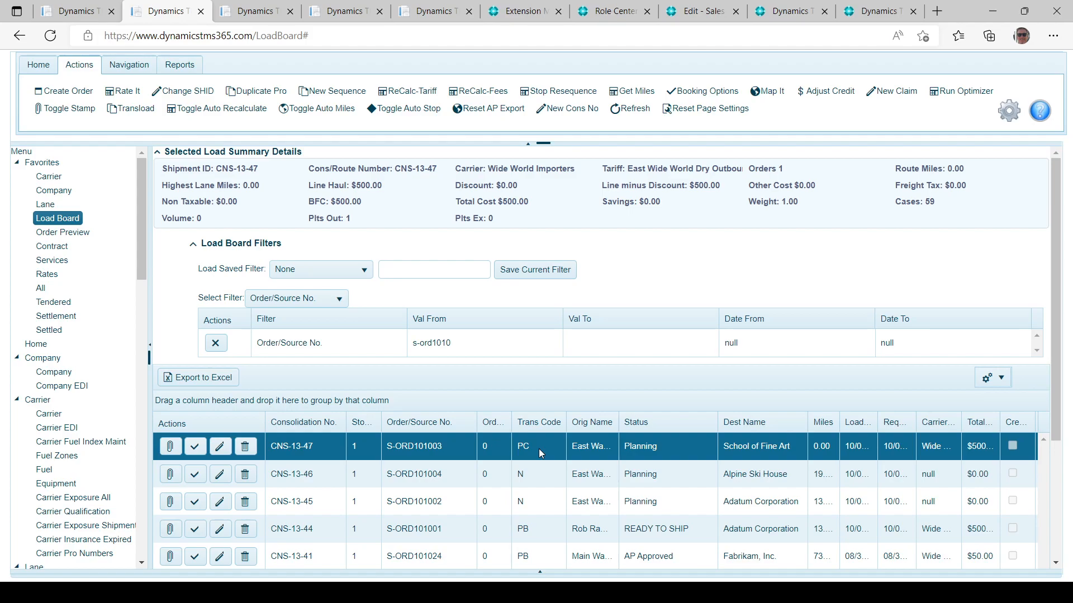
Show the Tendered loads list and select load CNS-13-47 awaiting Wide World Importers' acceptance.
left_click(247, 17)
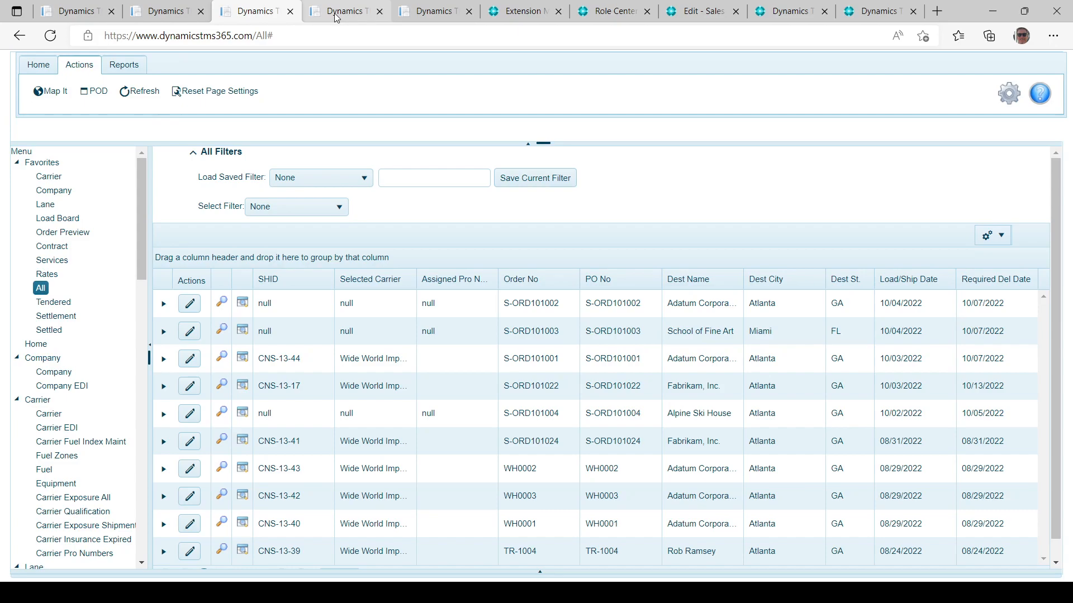
left_click(64, 307)
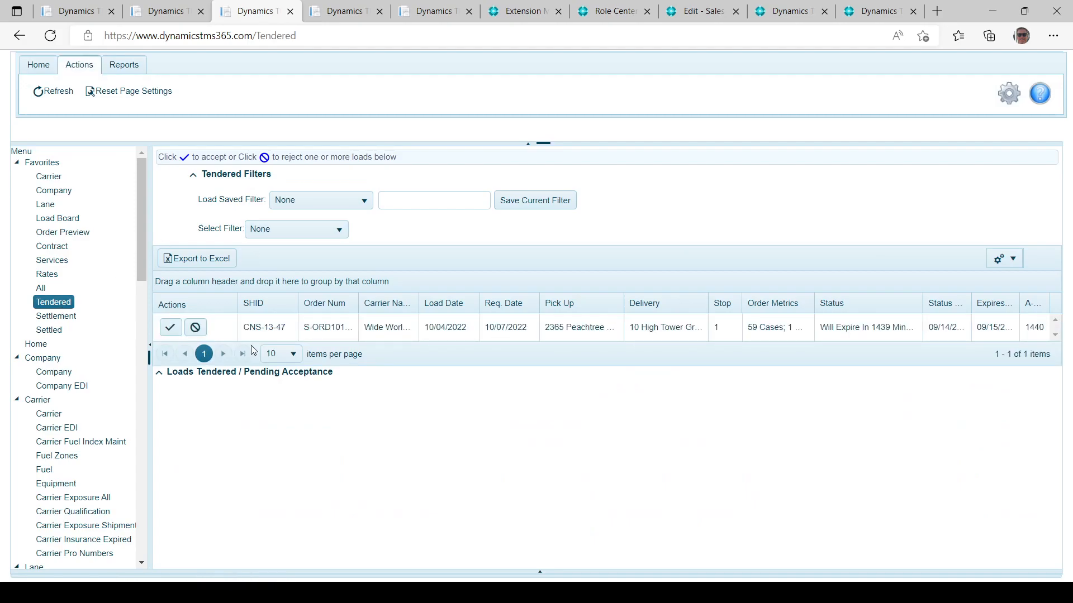
left_click(377, 327)
left_click(379, 327)
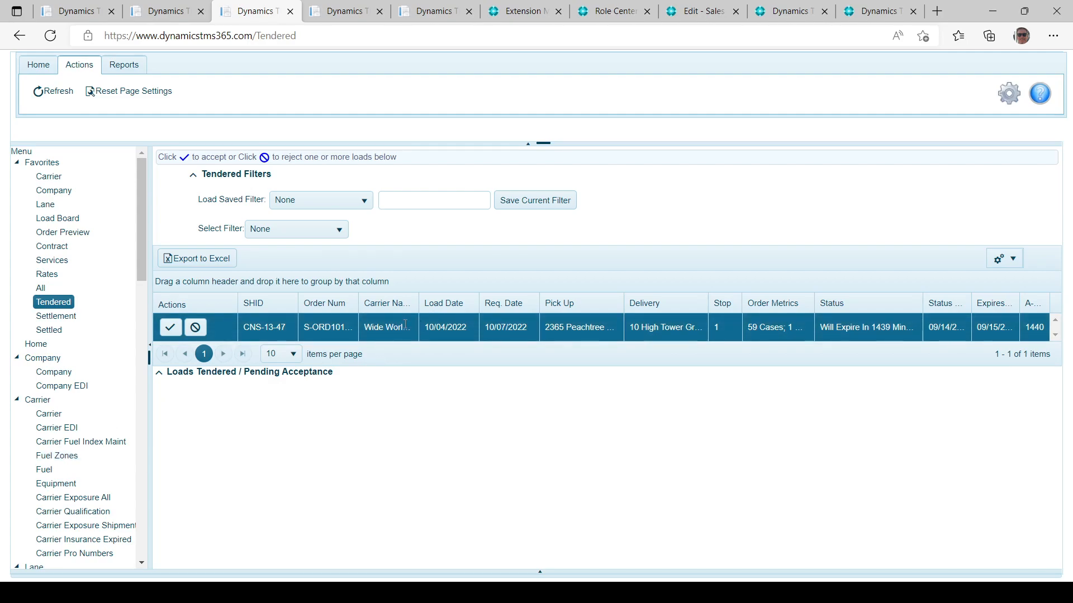
Accept tendered load CNS-13-47 and show the All loads list.
left_click(170, 330)
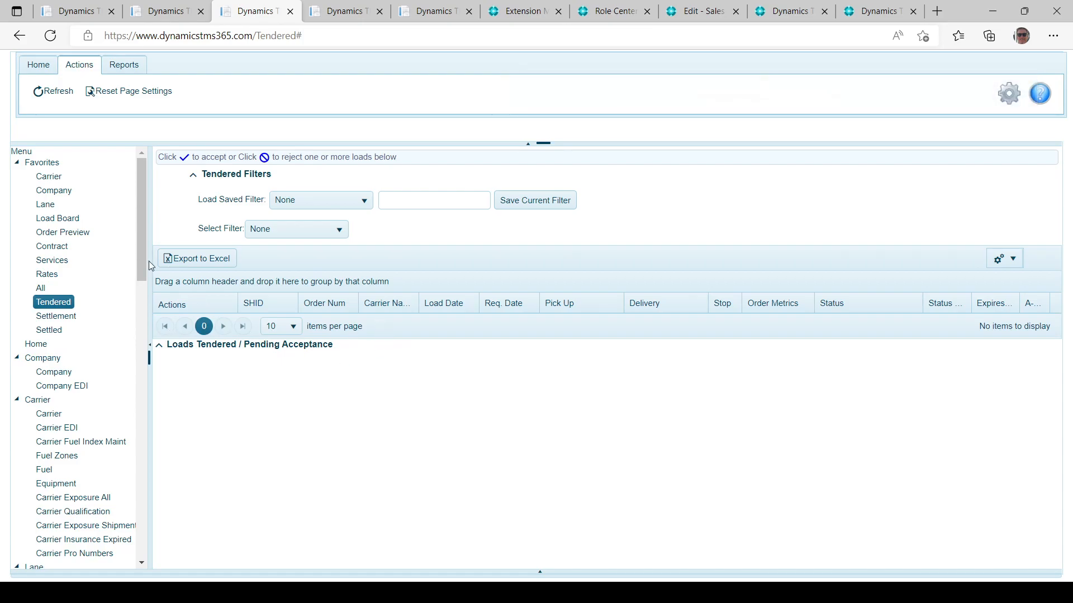
left_click(42, 290)
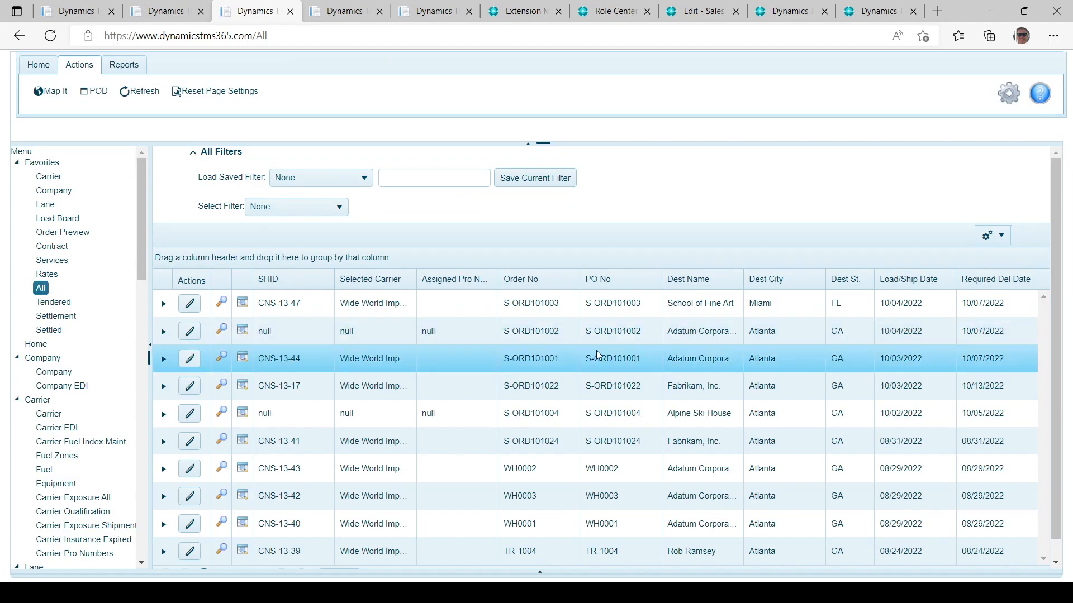
Select load CNS-13-47 for School of Fine Art, Miami, FL in the All loads list.
left_click(551, 305)
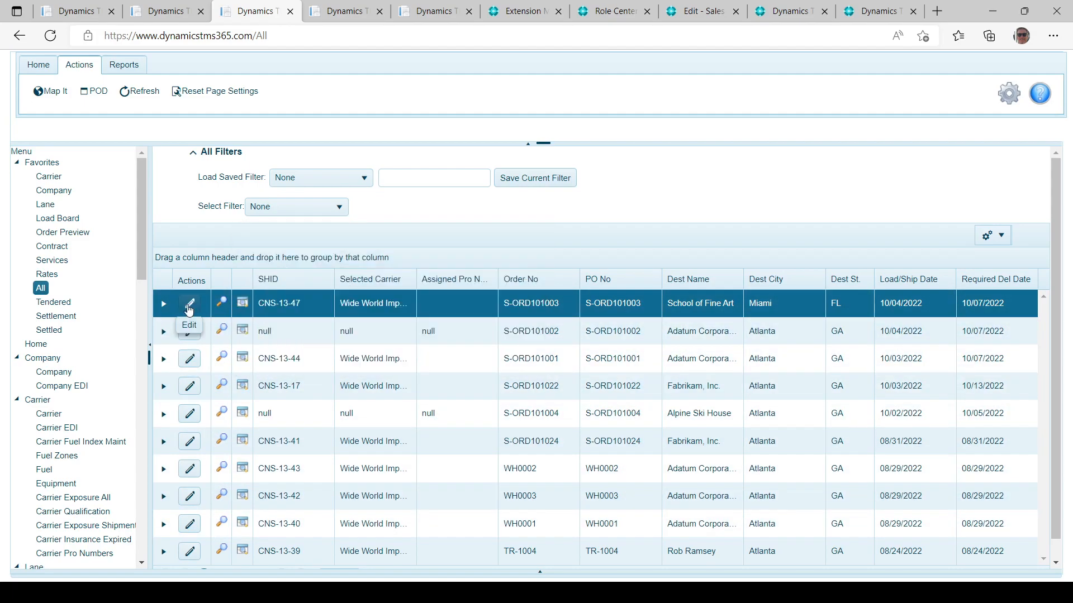
Edit CNS-13-47's stops and set pickup and delivery Check In and Check Out dates to 9/14/2022.
left_click(189, 307)
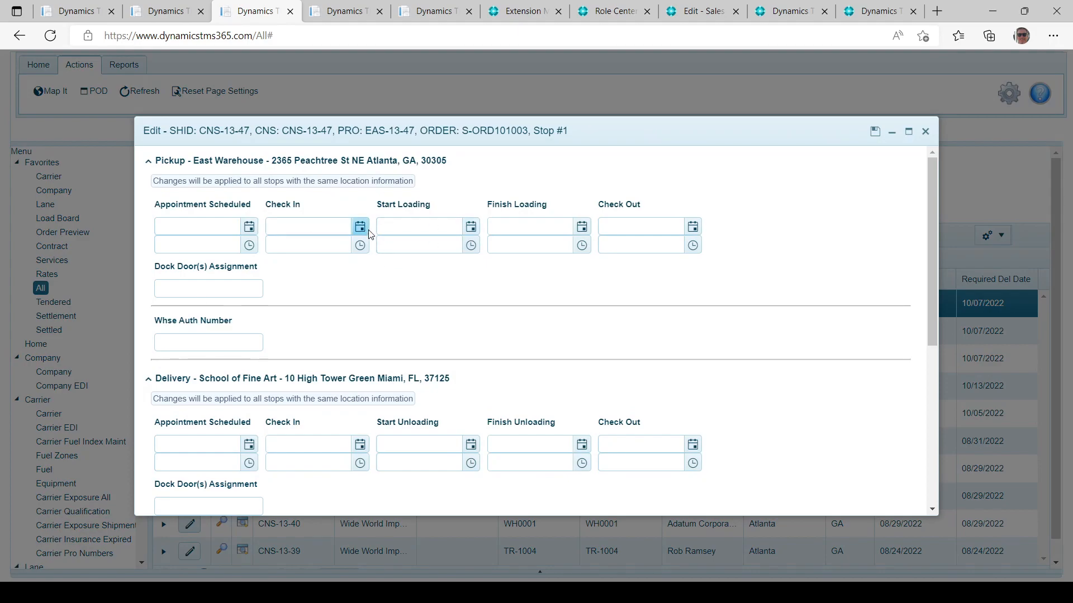
left_click(361, 228)
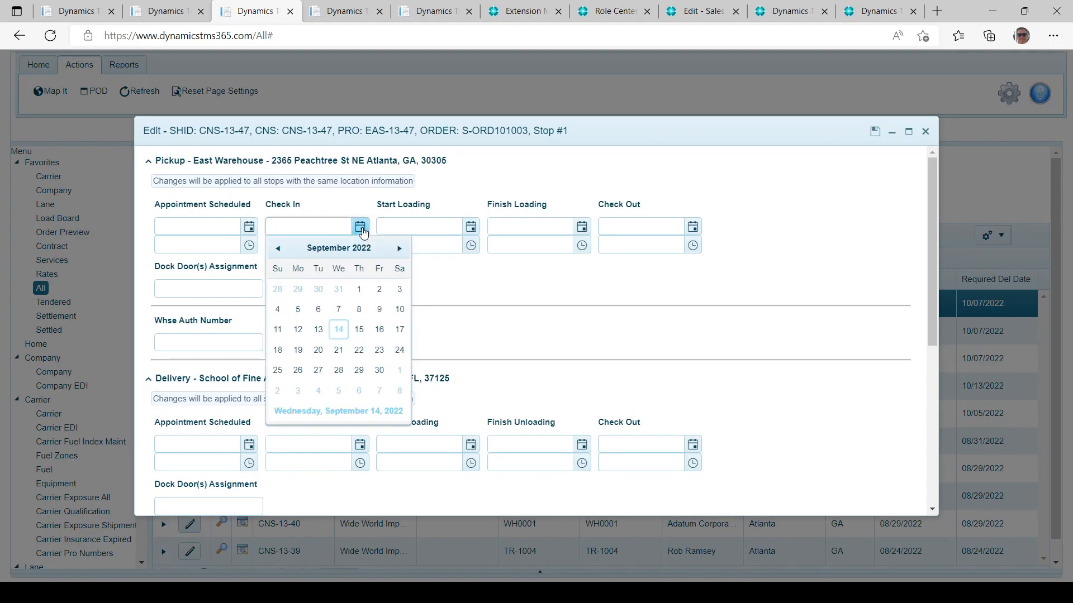
left_click(339, 331)
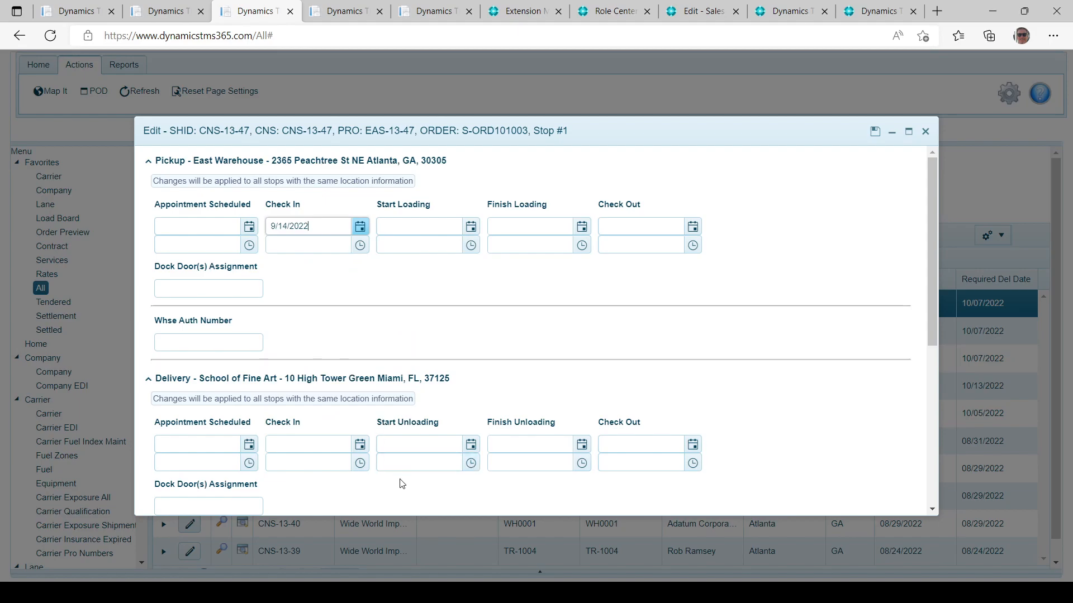
left_click(359, 446)
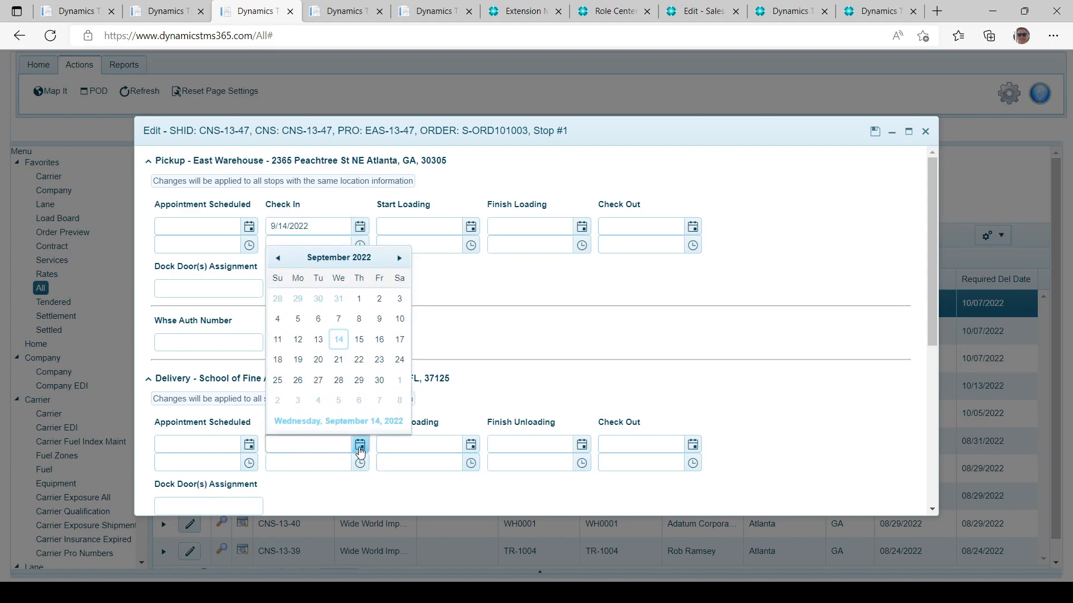
left_click(340, 339)
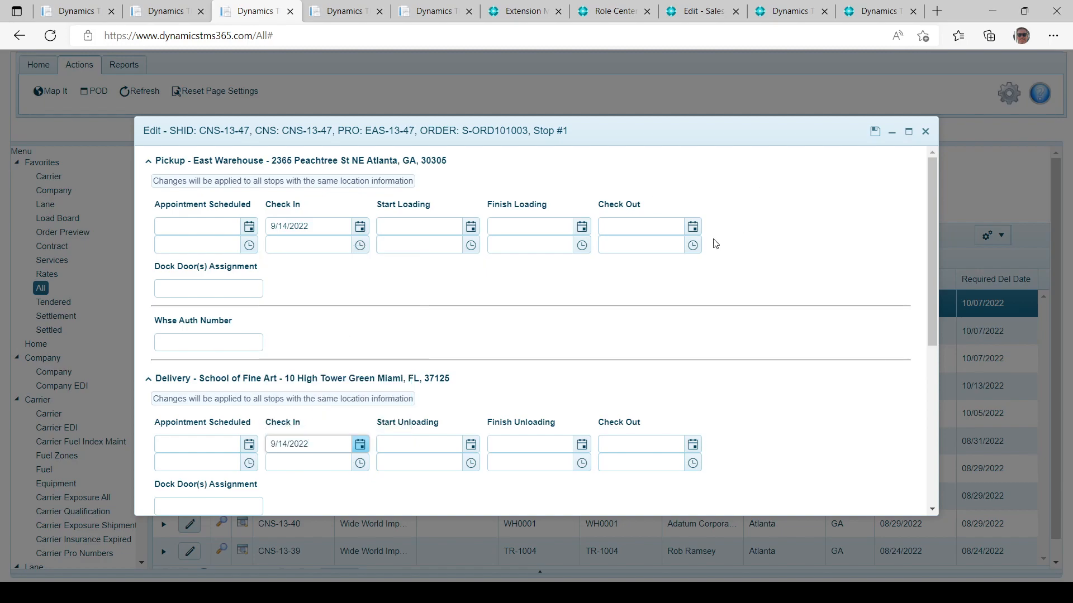
left_click(693, 226)
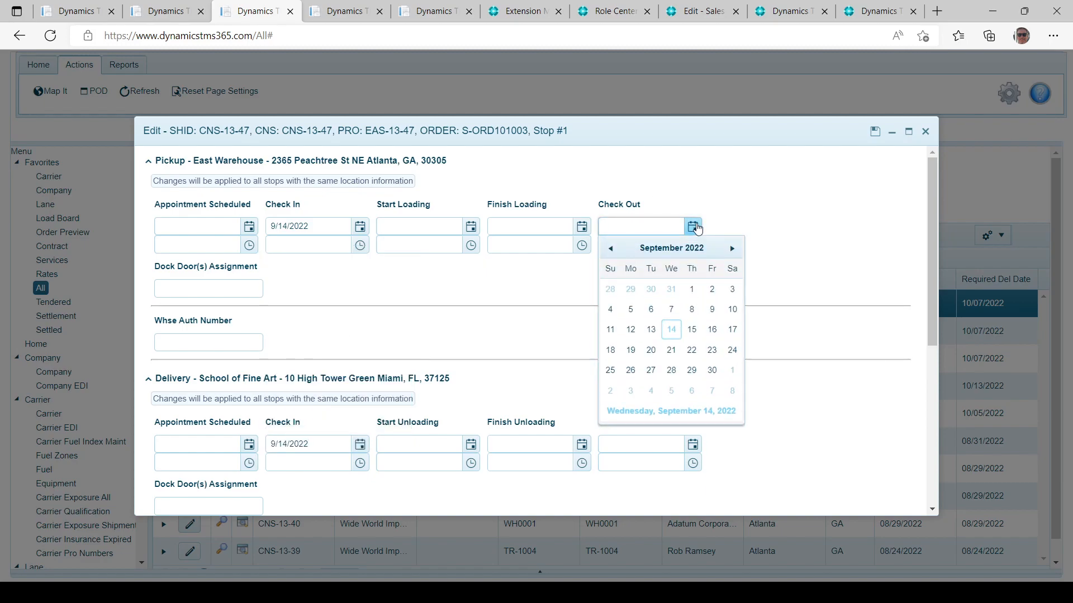
left_click(672, 330)
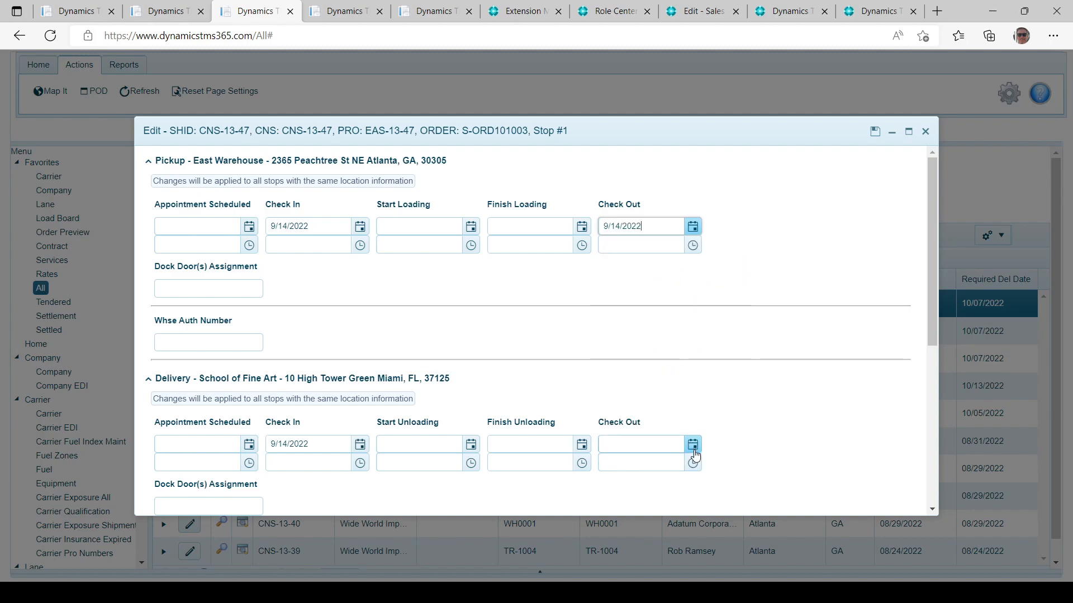
left_click(693, 447)
left_click(672, 341)
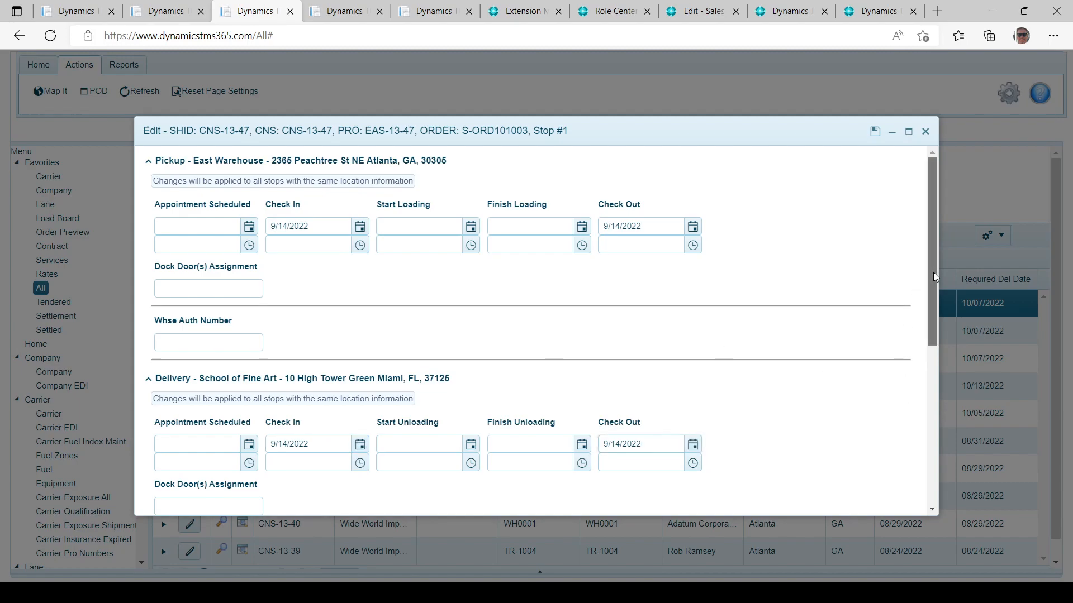
left_click_drag(933, 270, 933, 460)
Type an arrival-on-time comment for stop #1 of load CNS-13-47.
left_click(180, 438)
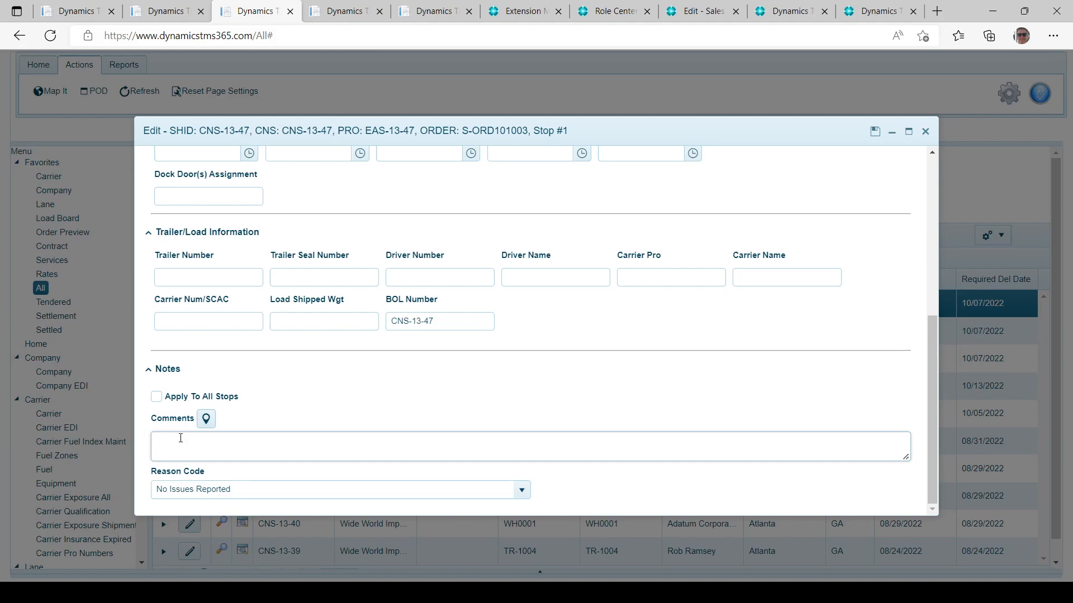
type("Arruved ib tu")
key("BackSpace")
key("BackSpace")
key("BackSpace")
key("BackSpace")
key("BackSpace")
key("BackSpace")
key("BackSpace")
key("BackSpace")
type("uve")
key("BackSpace")
key("BackSpace")
key("BackSpace")
type("ived ib tu")
key("BackSpace")
key("BackSpace")
key("BackSpace")
key("BackSpace")
key("BackSpace")
type("on itimwi")
Apply the notes to all stops, skip adding a location, and save the stop details.
left_click(157, 396)
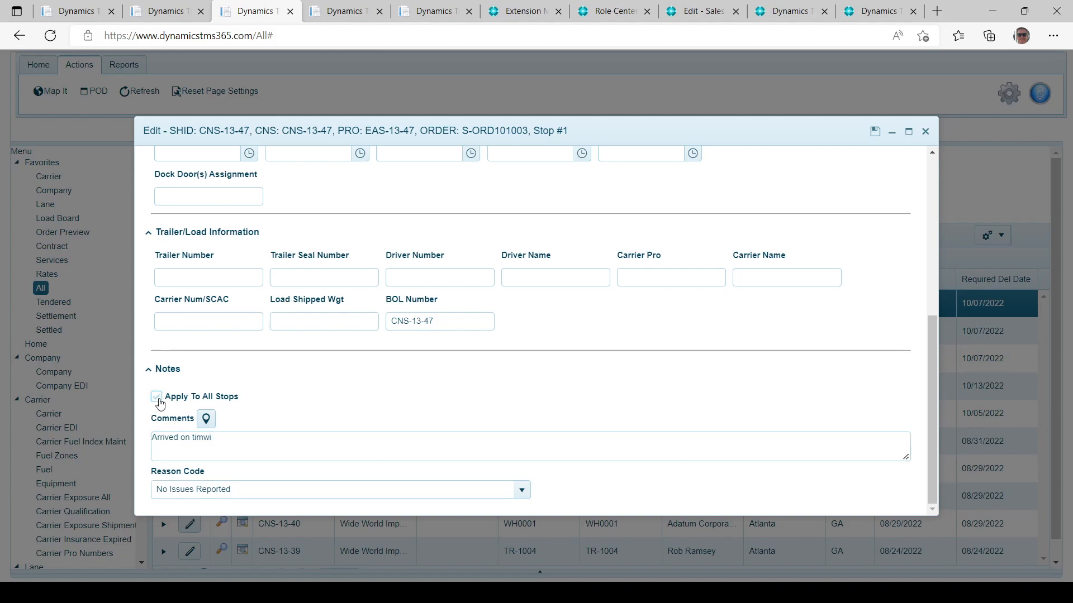
left_click(205, 420)
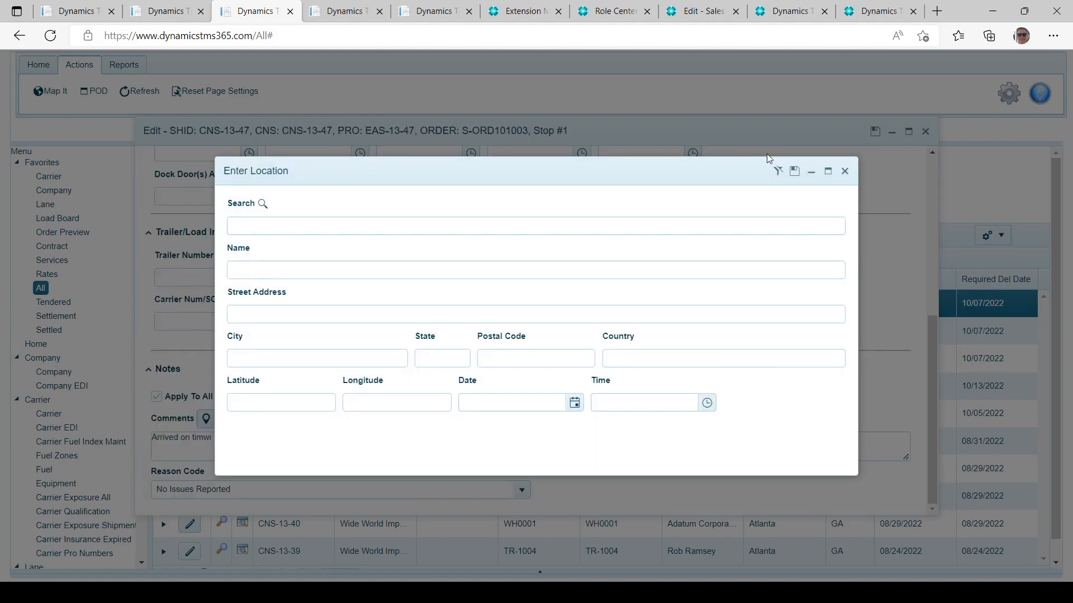
left_click(845, 171)
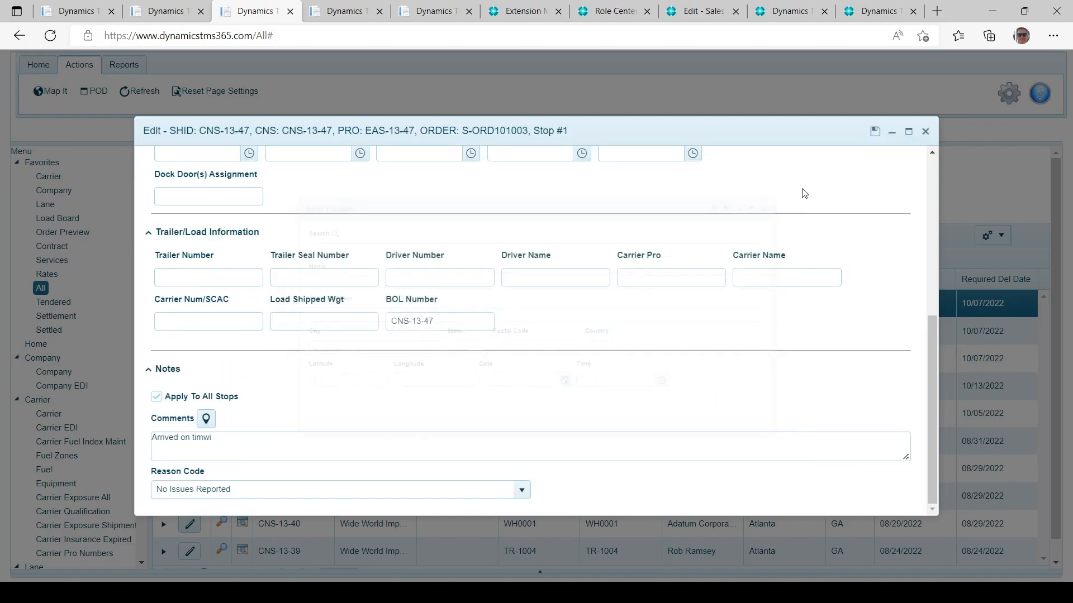
left_click(875, 133)
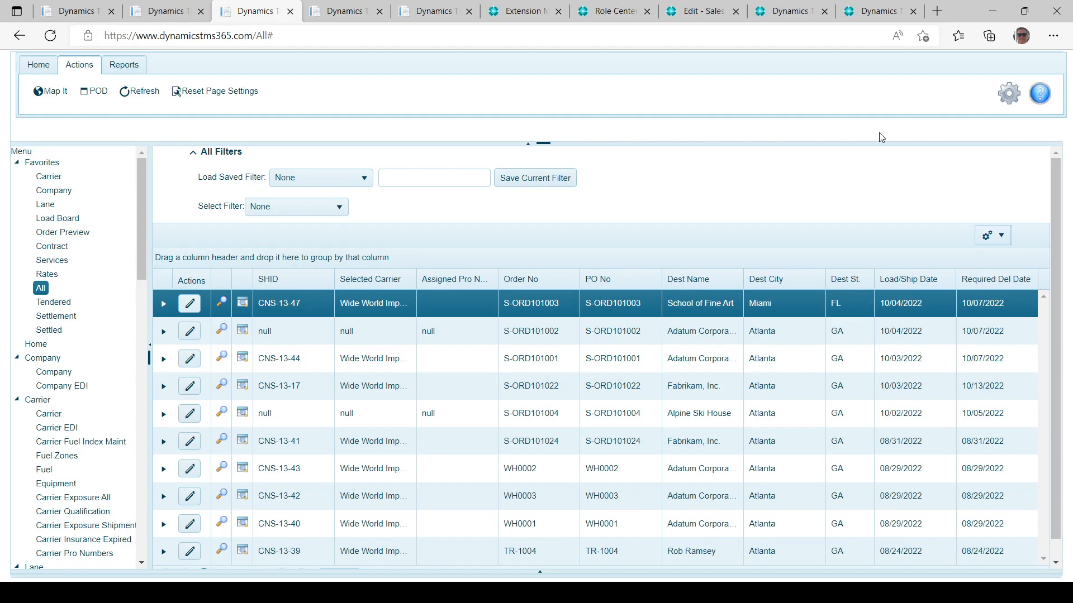
Open Settlement and start the freight bill entry for load CNS-13-47.
left_click(58, 321)
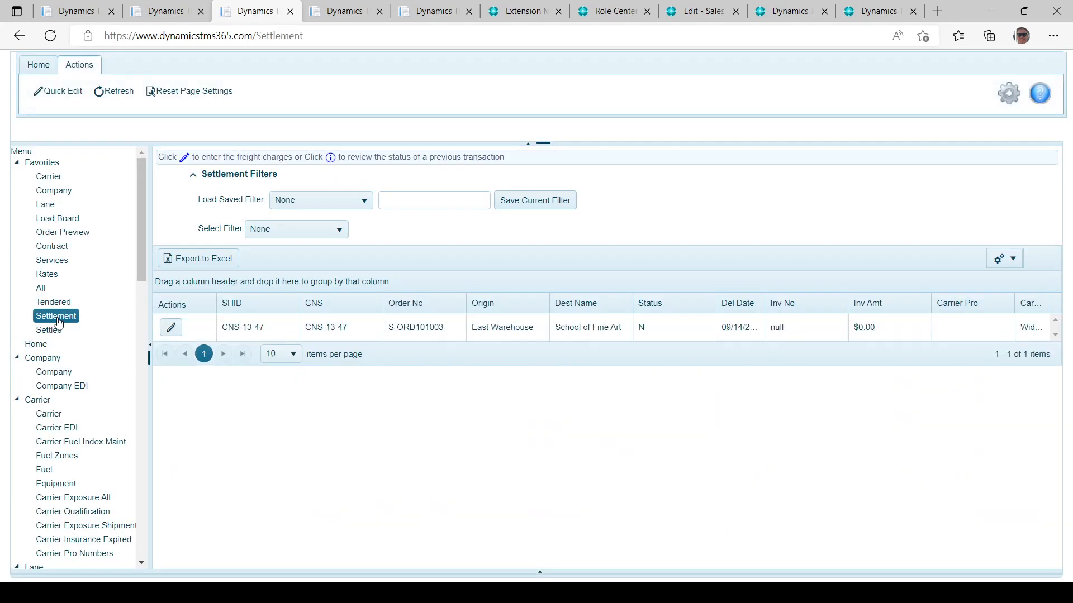
left_click(426, 335)
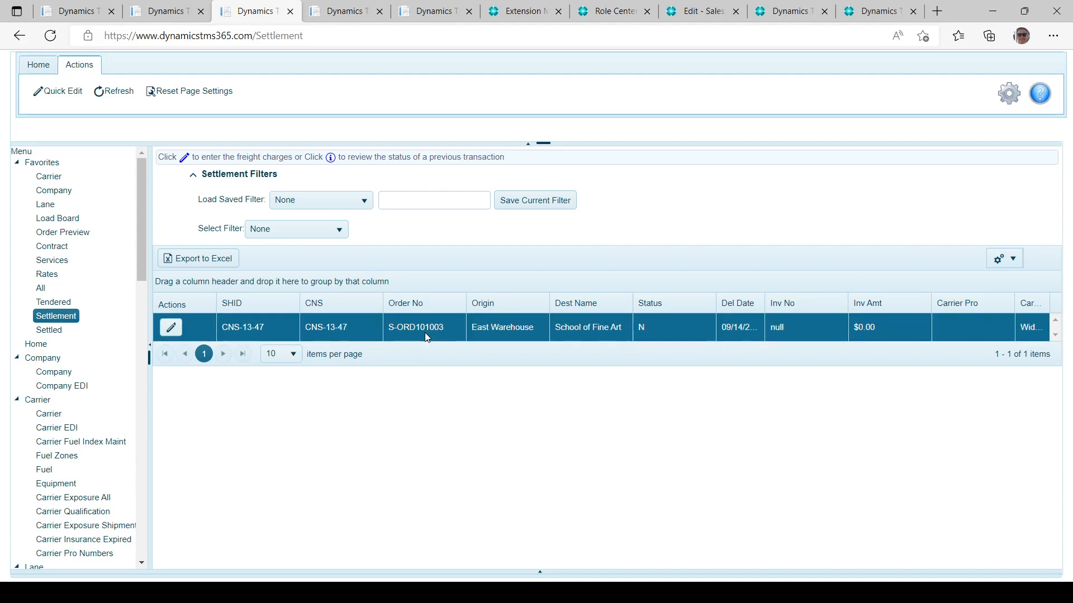
left_click(170, 332)
Enter the carrier's invoice number, Fuel 0 and Line Haul 500, then save the freight bill.
left_click(53, 125)
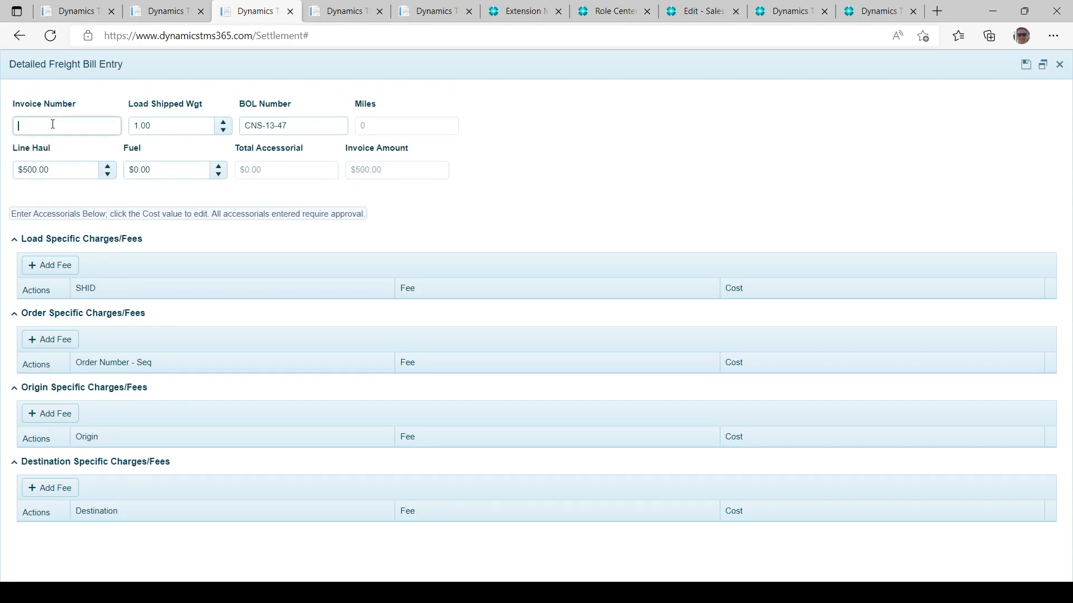
type("Inv=-1-111255")
left_click(167, 174)
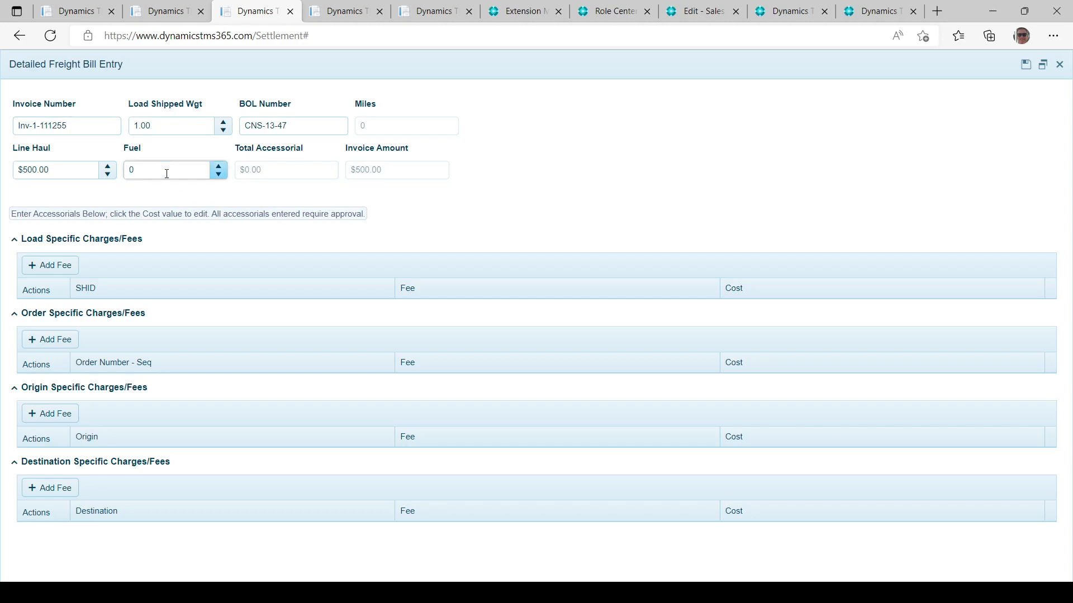
left_click(57, 169)
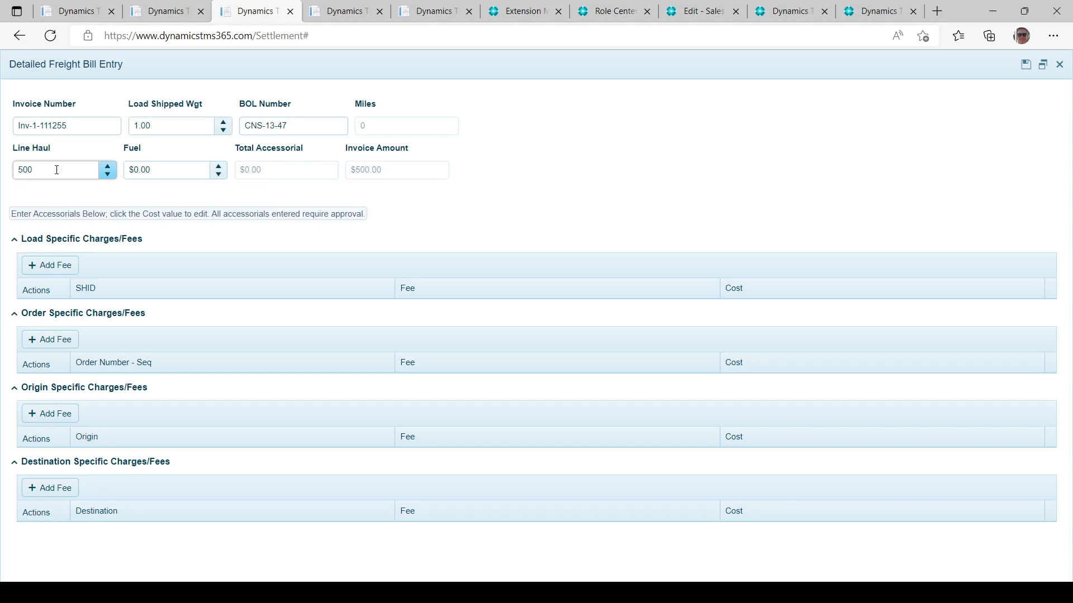
left_click(1022, 71)
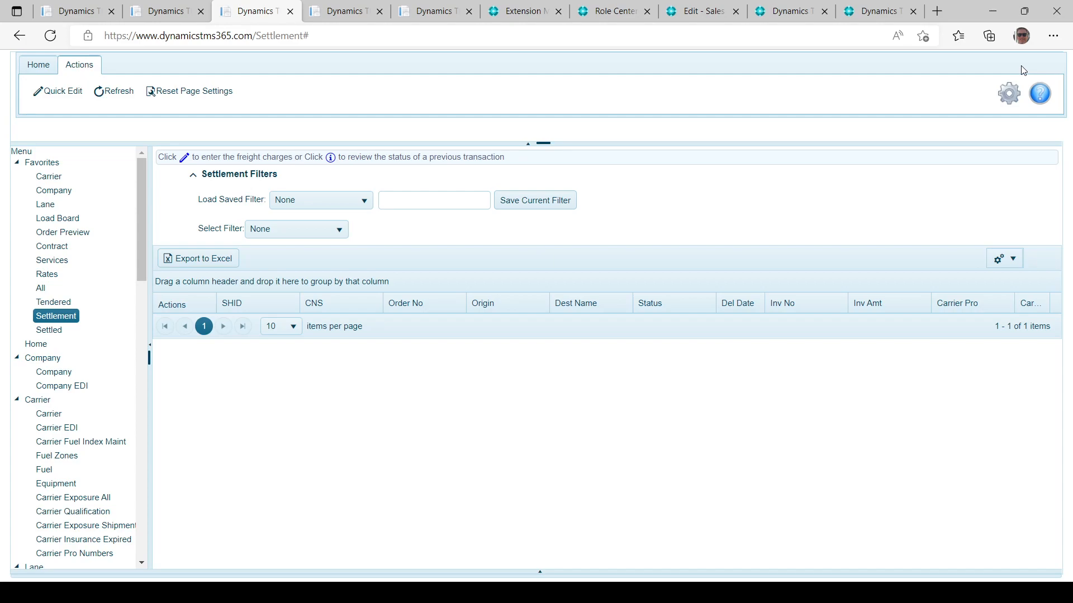
Show the Settled loads list and select settled bill CNS-13-1.
left_click(45, 333)
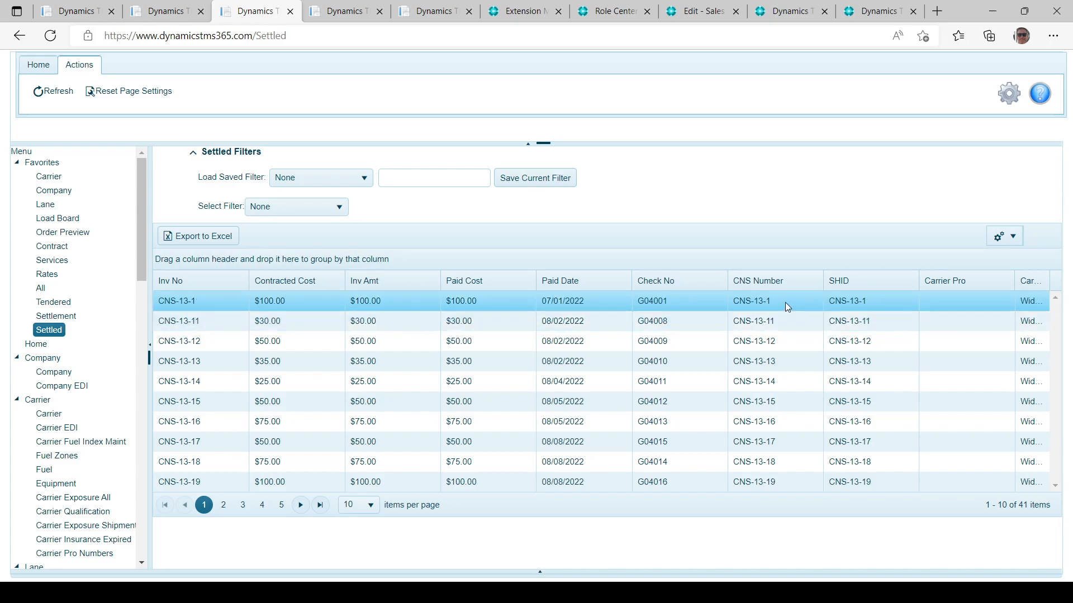
left_click(870, 304)
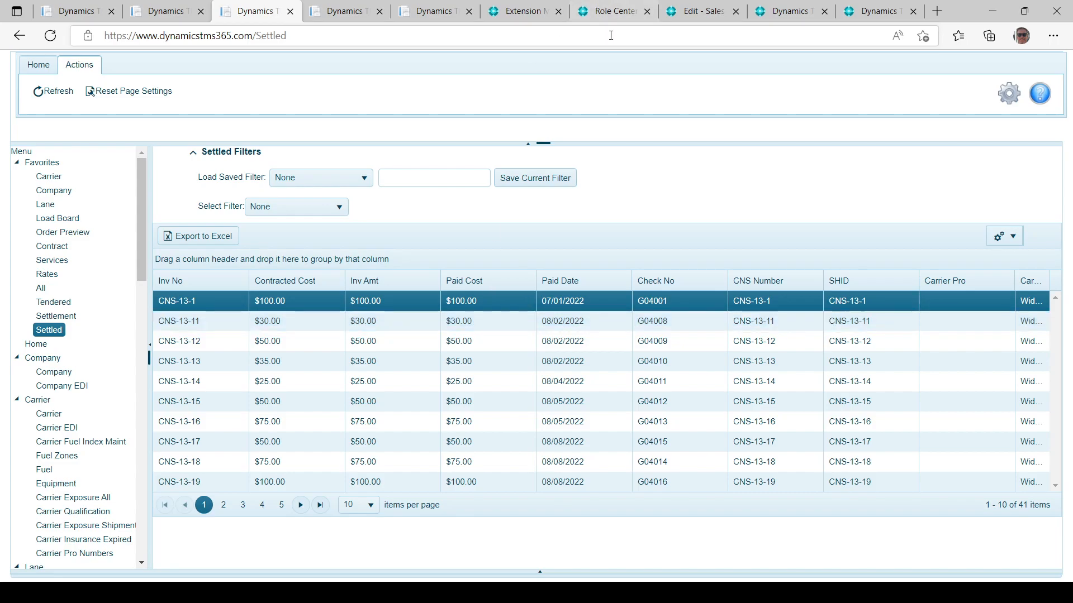
Go to the Dynamics TMS Pick Worksheet and sort P L Control descending so entry 465 leads.
left_click(615, 12)
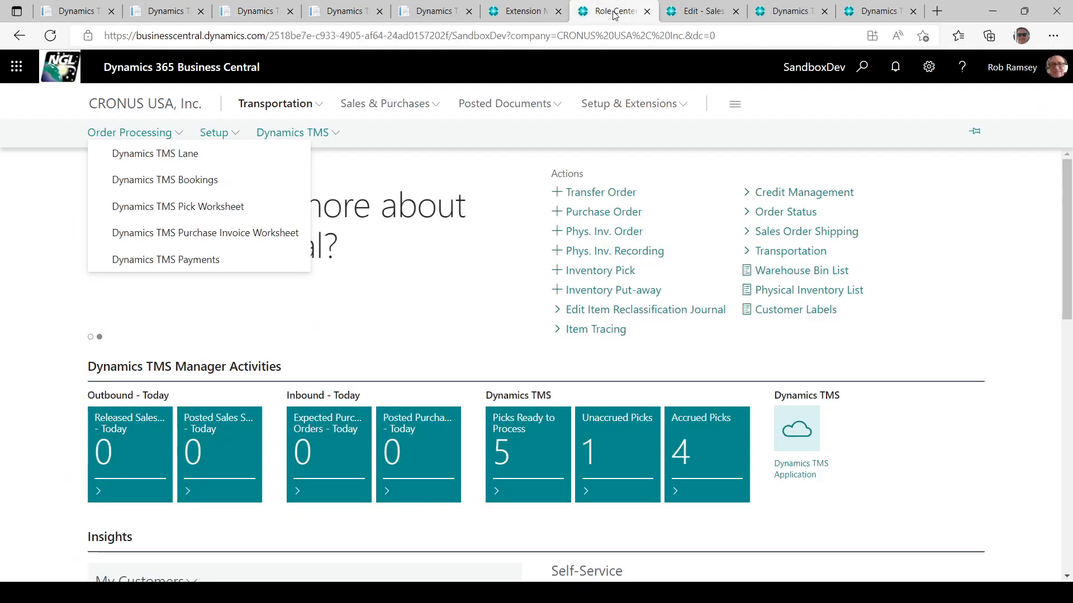
left_click(705, 16)
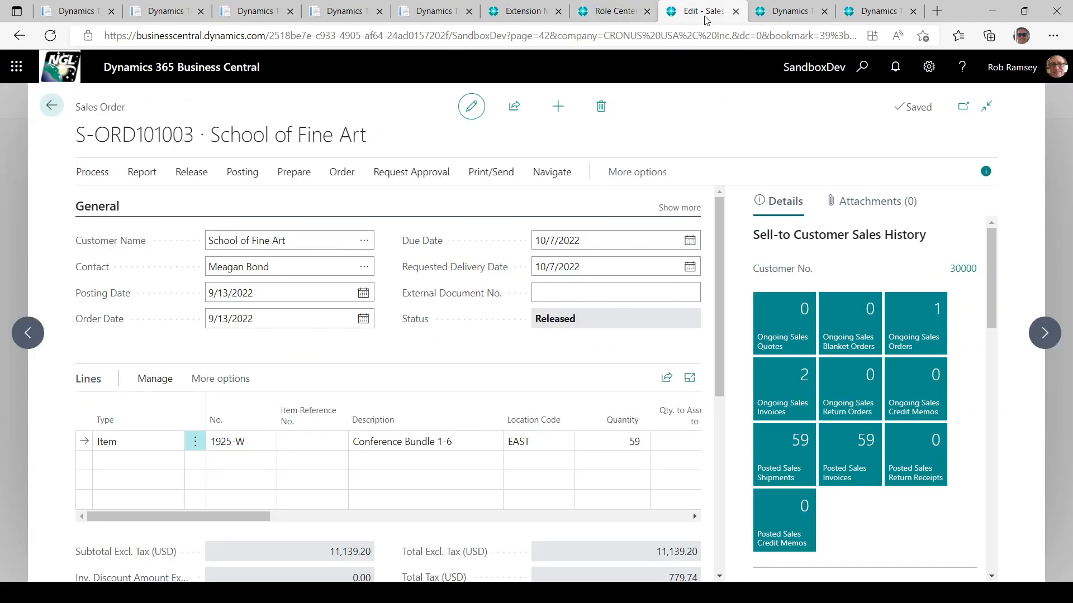
left_click(785, 12)
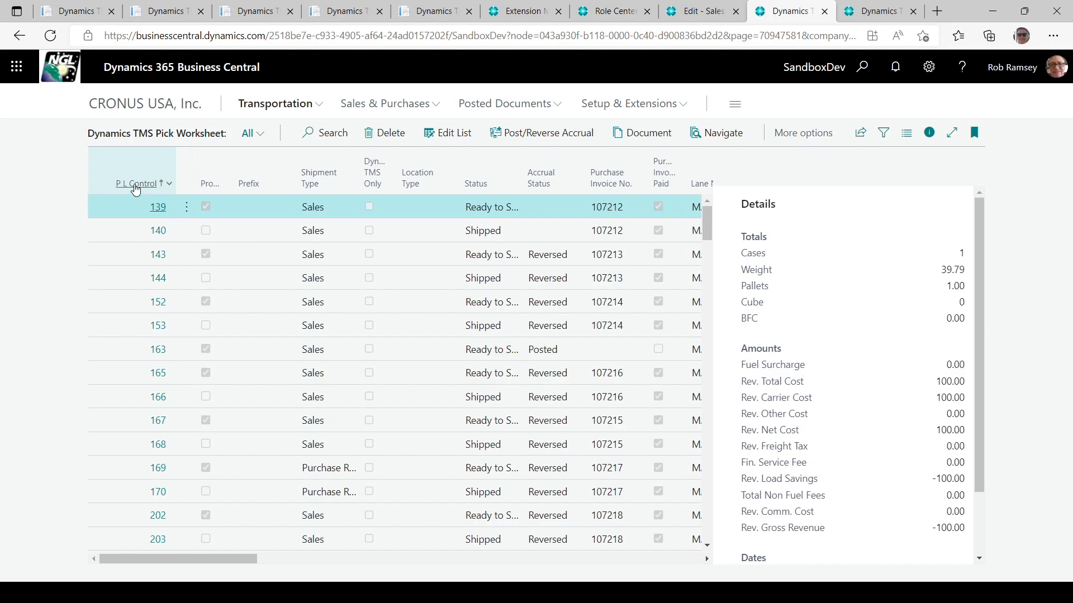
left_click(136, 188)
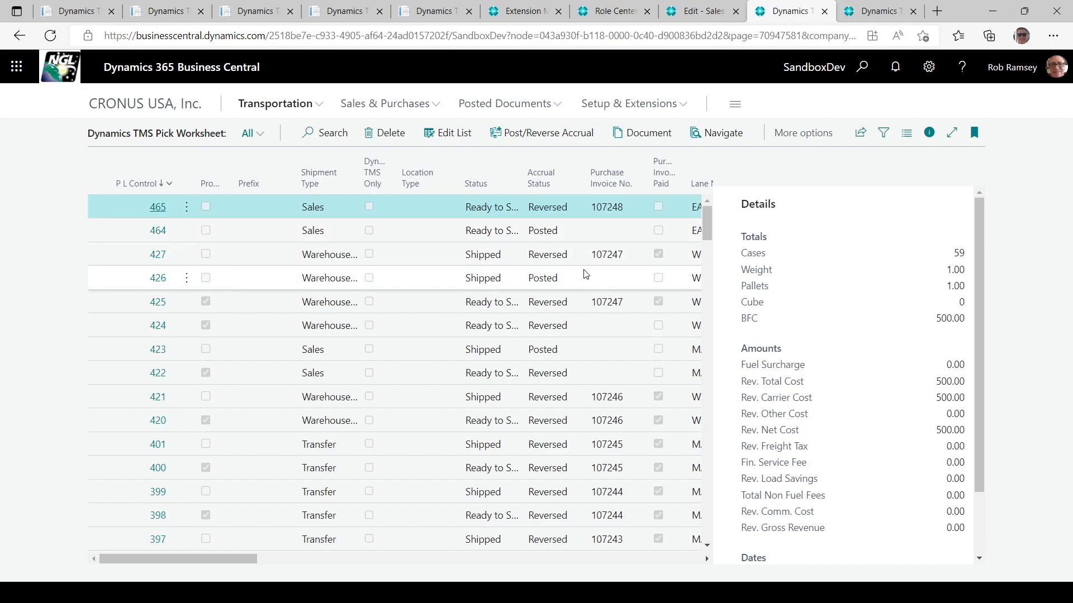
Review the Purchase Invoice Worksheet columns and select the TR-1004 line with invoice 107245.
left_click(872, 10)
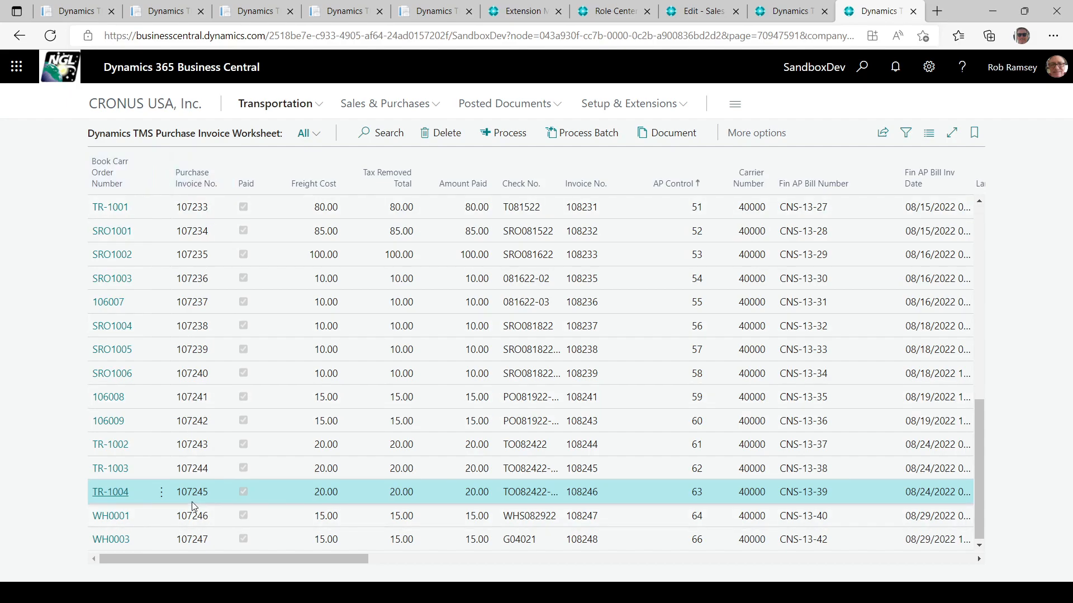
left_click_drag(268, 560, 948, 572)
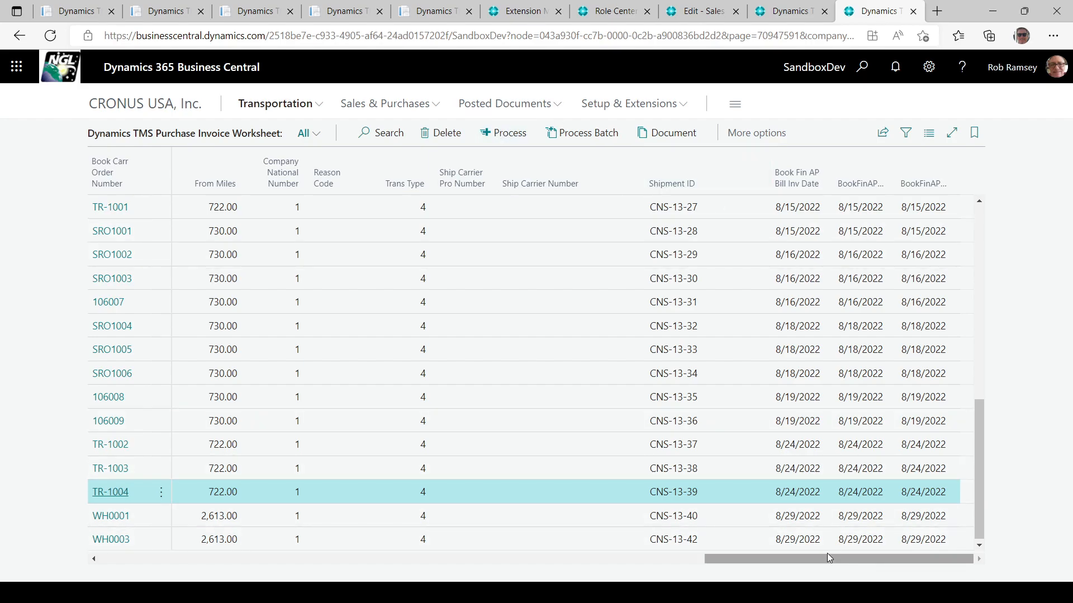
left_click_drag(826, 558, 551, 528)
left_click_drag(403, 521, 205, 513)
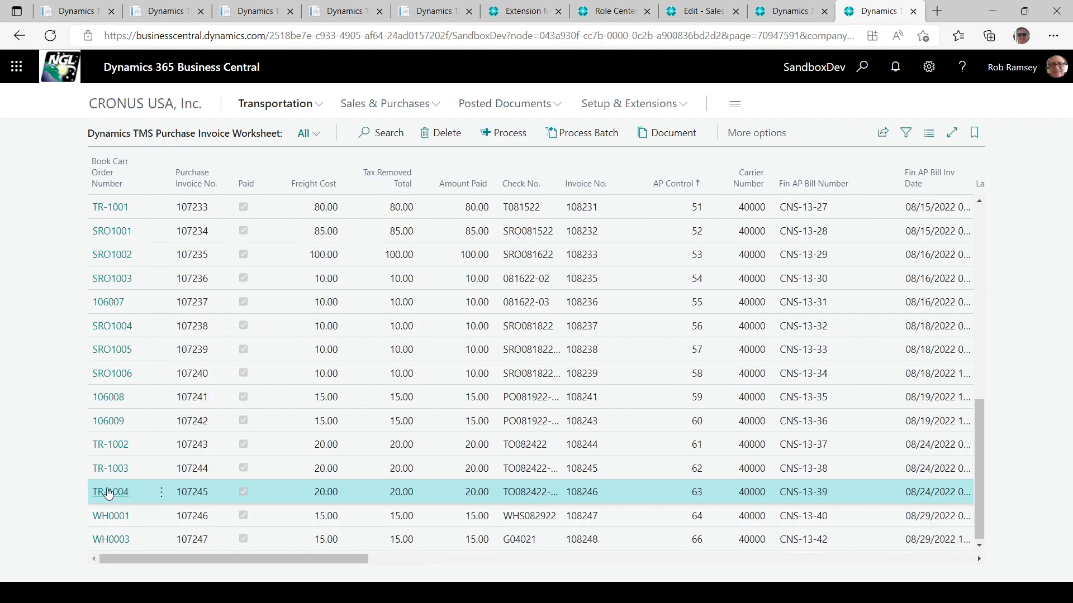
left_click(187, 498)
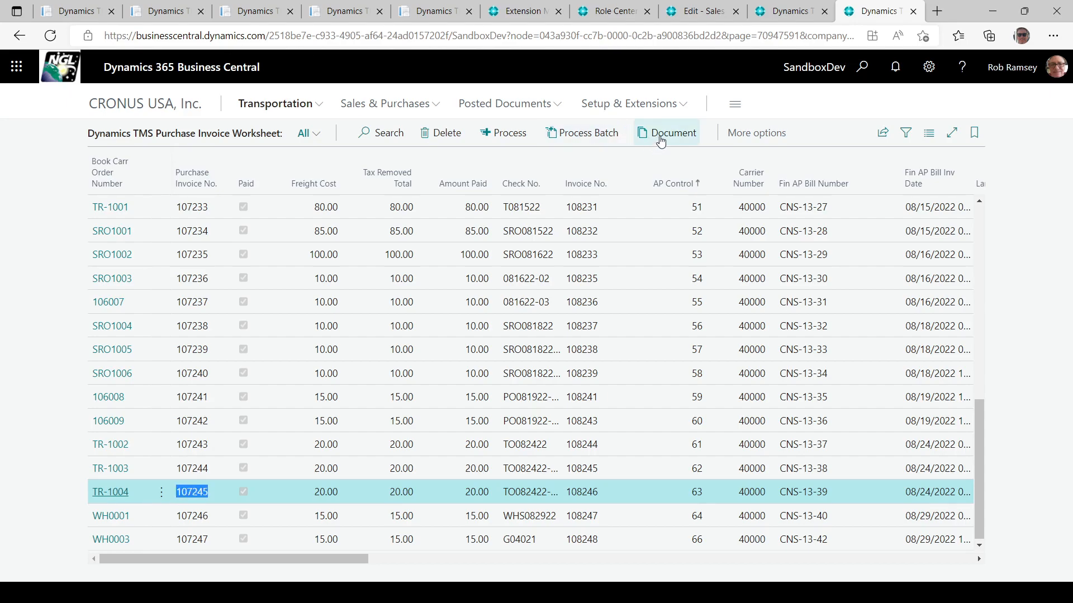
Open posted purchase invoice 108246 and check its 14100 Freight Cost line.
left_click(659, 135)
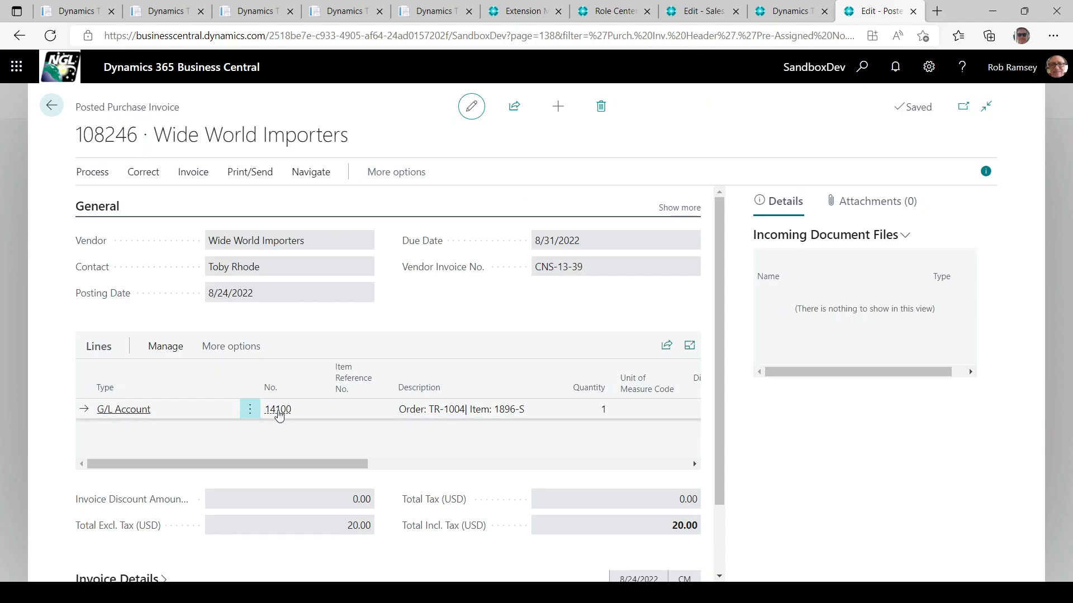
mouse_move(279, 415)
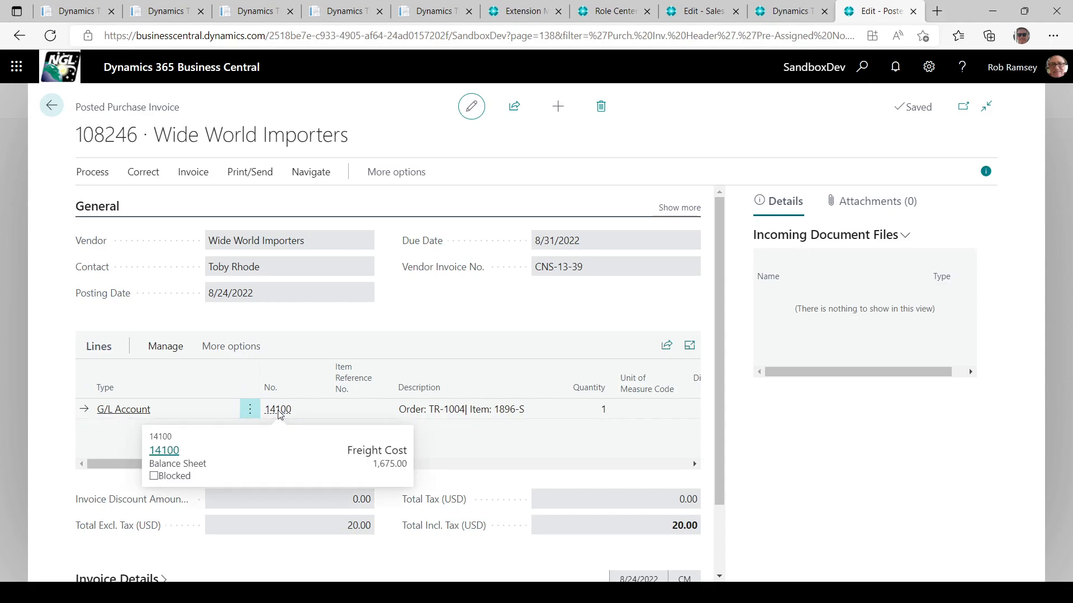